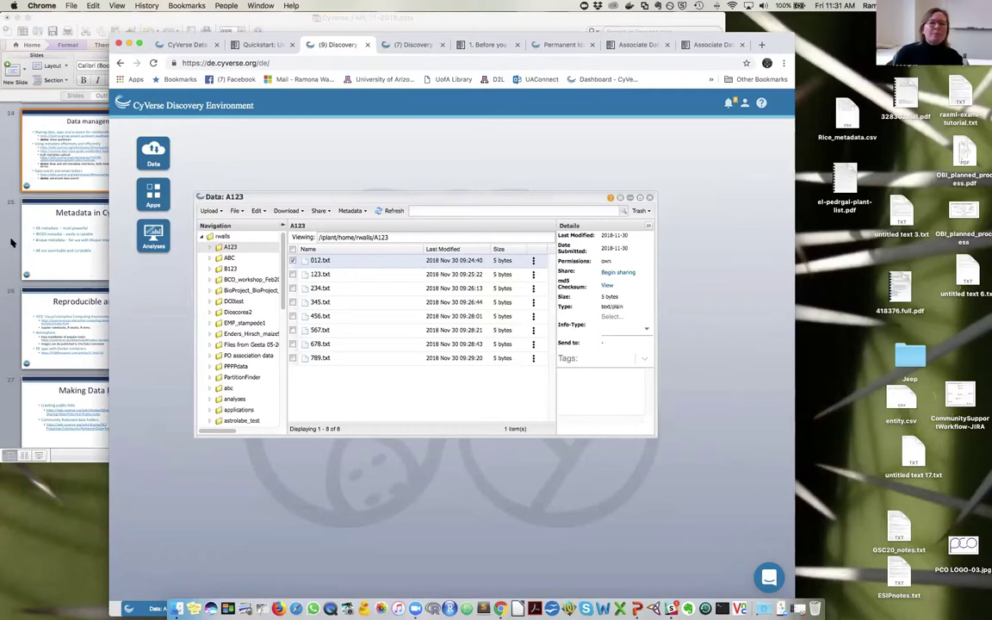
- Return to the Discovery Environment in the browser and open the ABC folder
{"action": "left_click", "coordinate": [75, 244]}
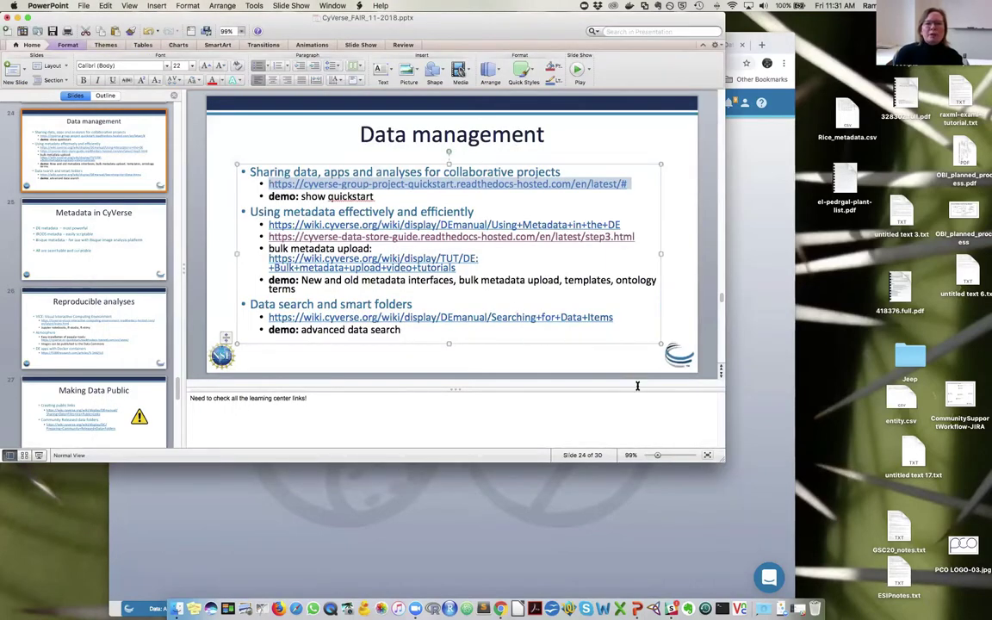
{"action": "left_click", "coordinate": [746, 370]}
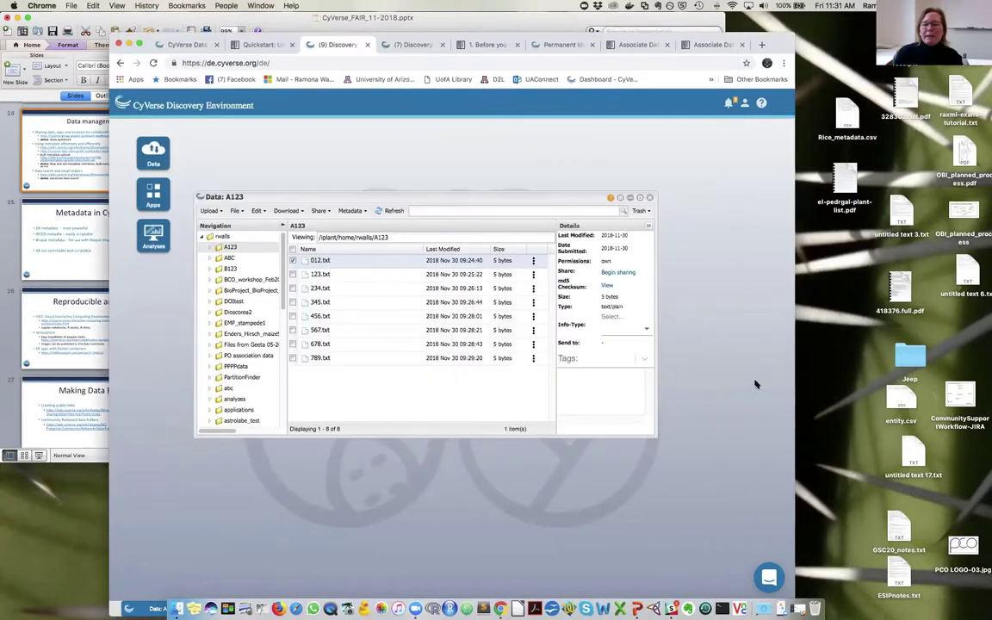
{"action": "left_click", "coordinate": [229, 257]}
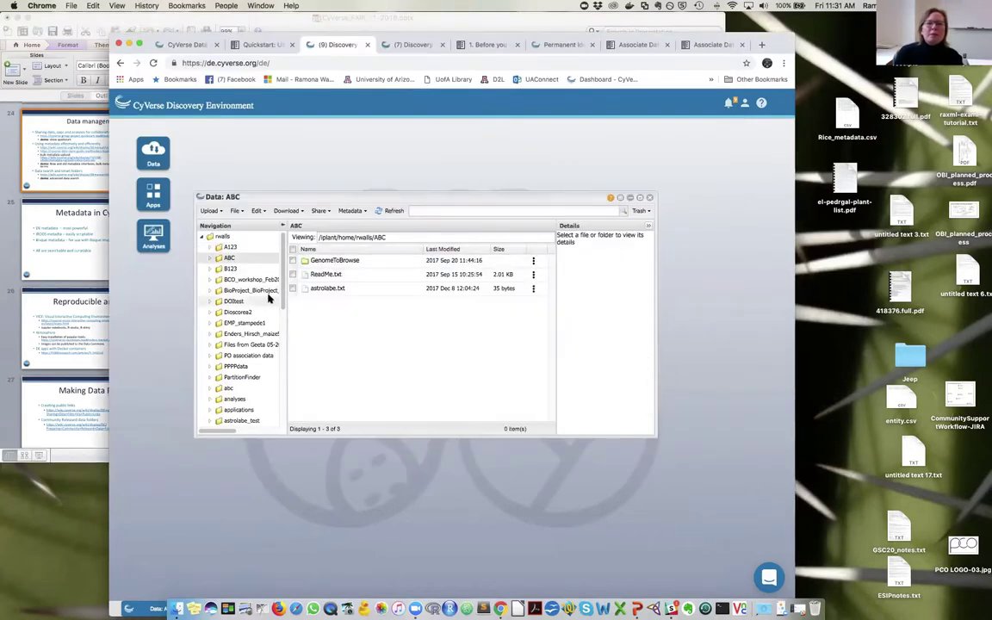
- Enlarge the page and open GenomeToBrowse's Edit / View Metadata dialog
{"action": "left_click", "coordinate": [534, 263]}
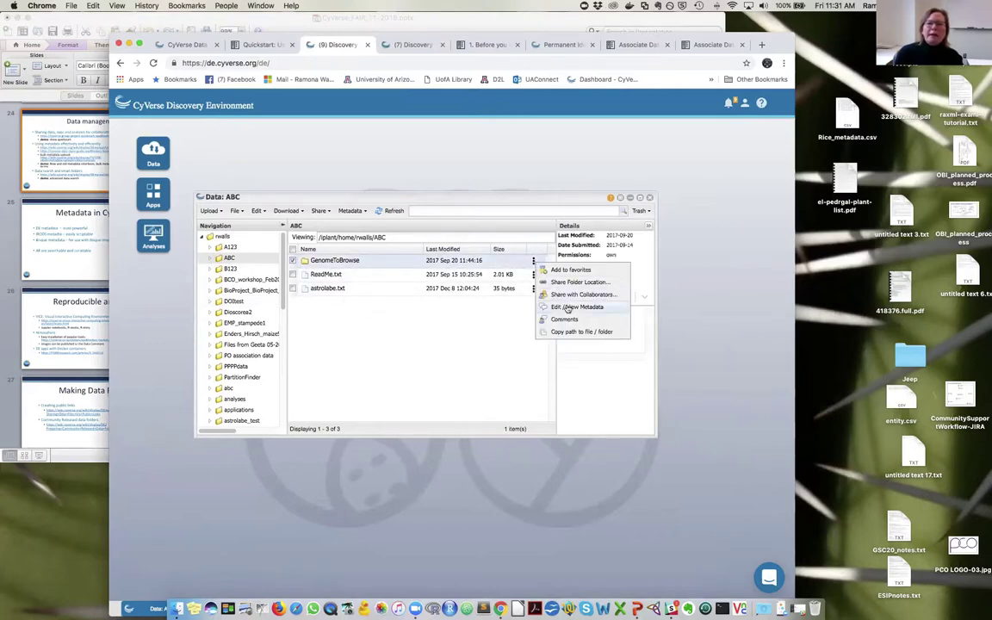
{"action": "left_click", "coordinate": [349, 211]}
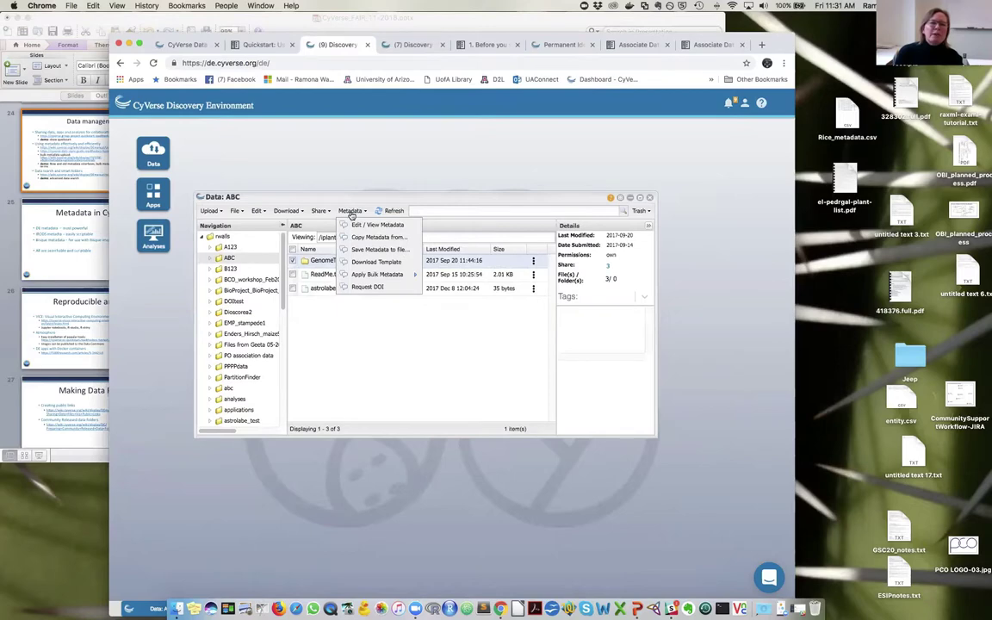
{"action": "key", "text": "super+equal"}
{"action": "key", "text": "super+equal"}
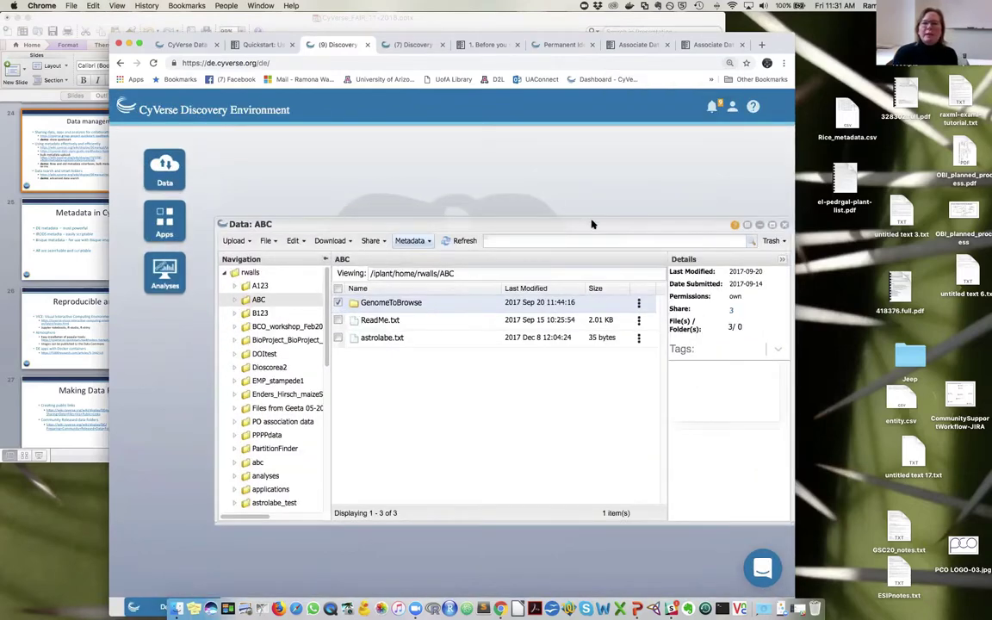
{"action": "left_click_drag", "start_coordinate": [594, 224], "coordinate": [523, 170]}
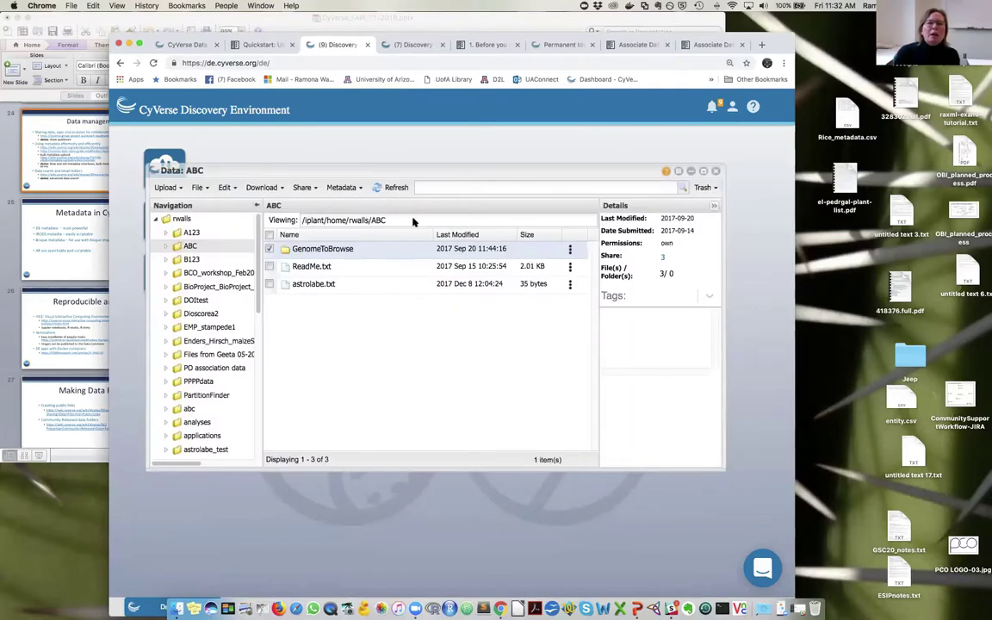
{"action": "left_click", "coordinate": [341, 187]}
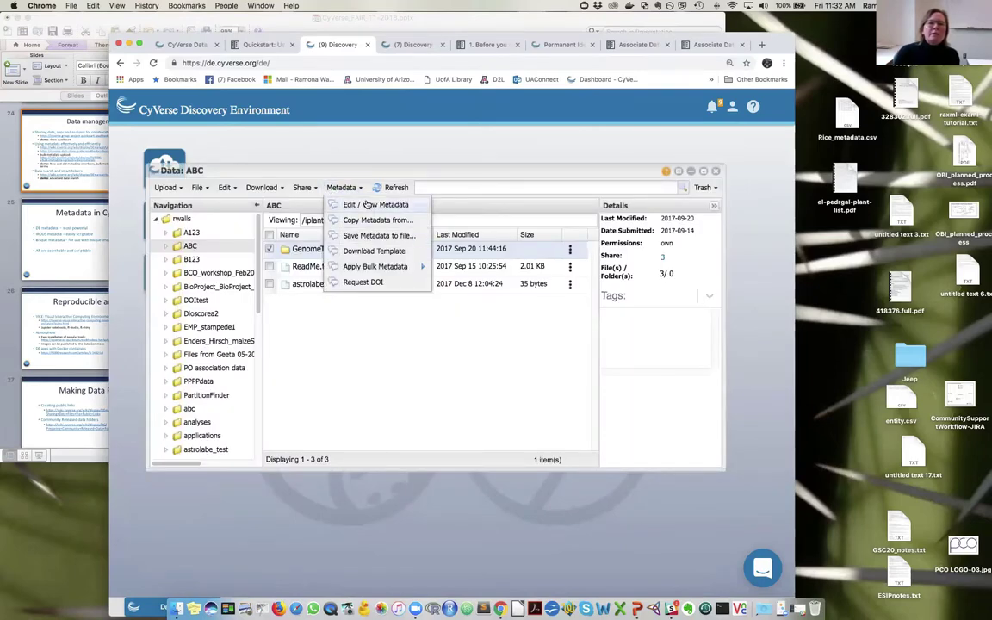
{"action": "left_click", "coordinate": [368, 205]}
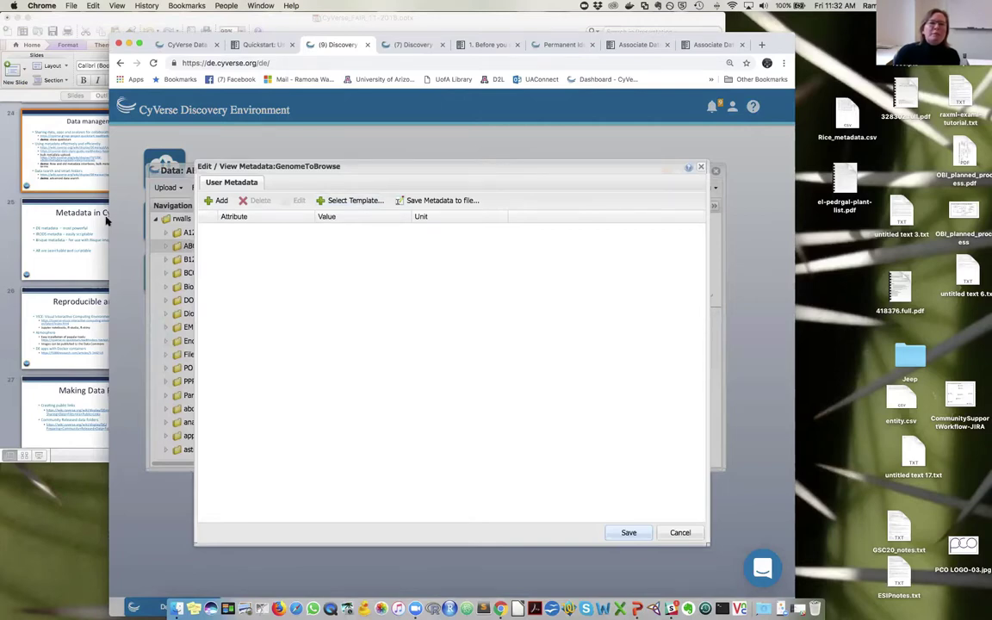
- Add and save a metadata entry with attribute species and value oryza sativa
{"action": "left_click", "coordinate": [220, 201]}
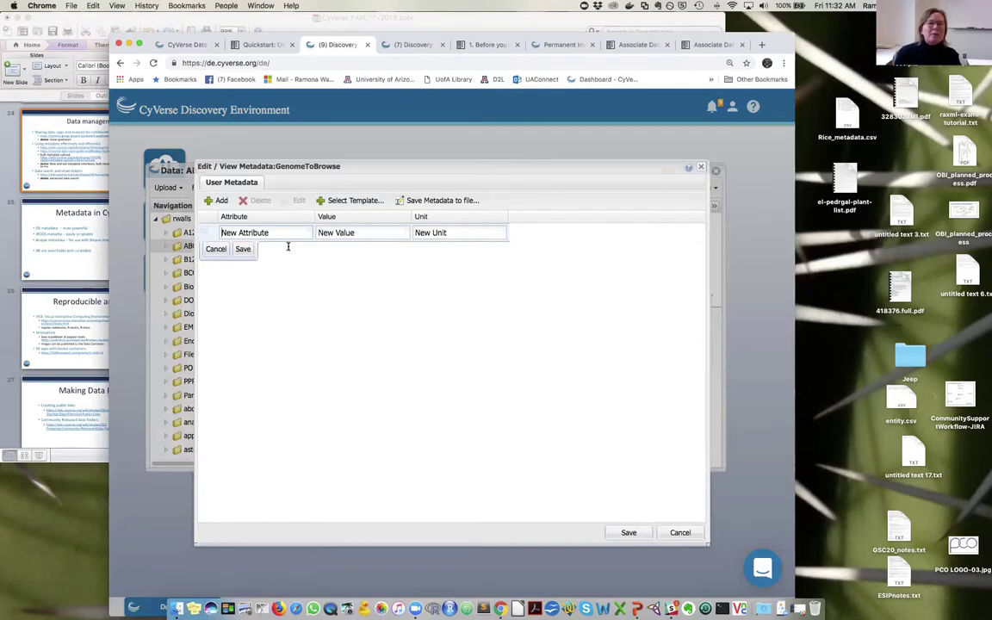
{"action": "triple_click", "coordinate": [228, 231]}
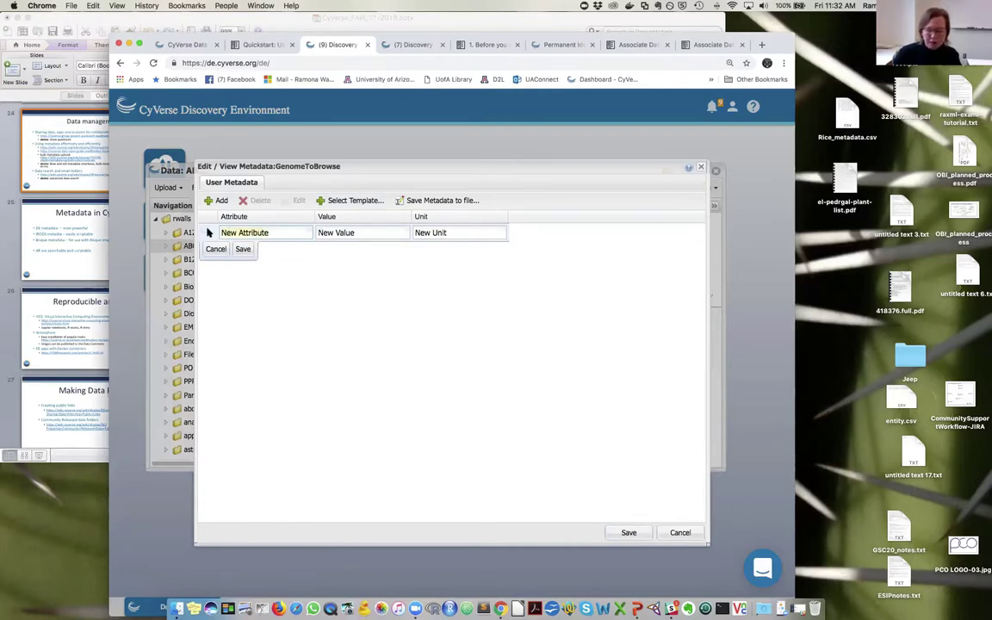
{"action": "type", "text": "species"}
{"action": "key", "text": "Tab"}
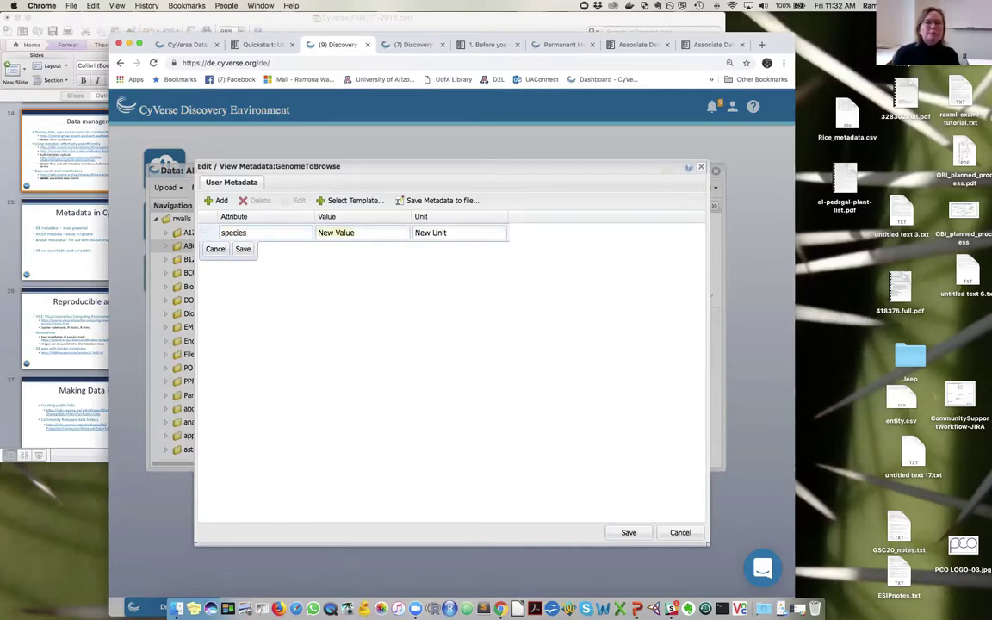
{"action": "type", "text": "oryza "}
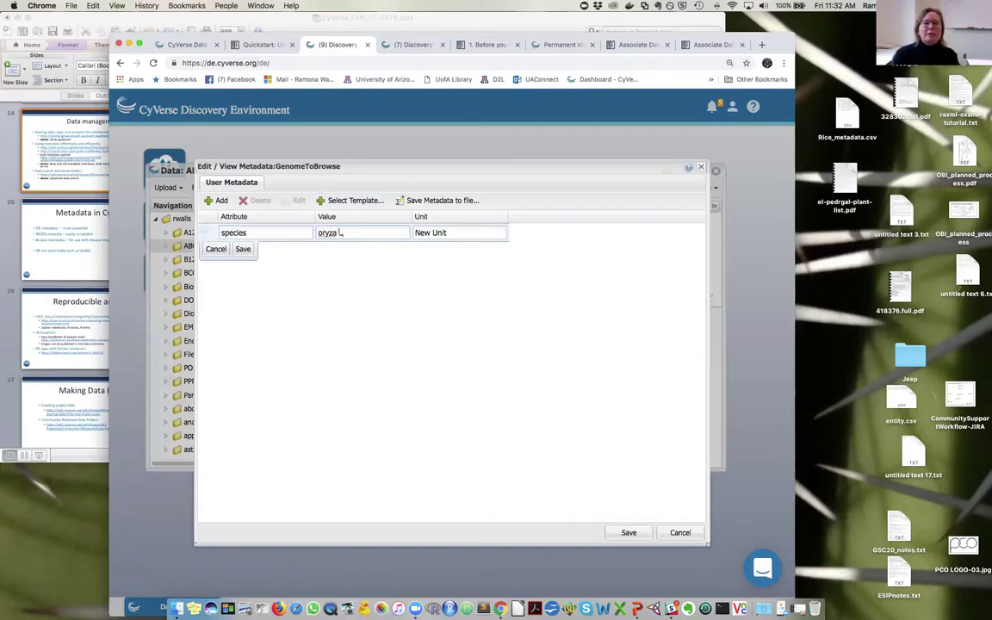
{"action": "type", "text": "sativa"}
{"action": "key", "text": "Tab"}
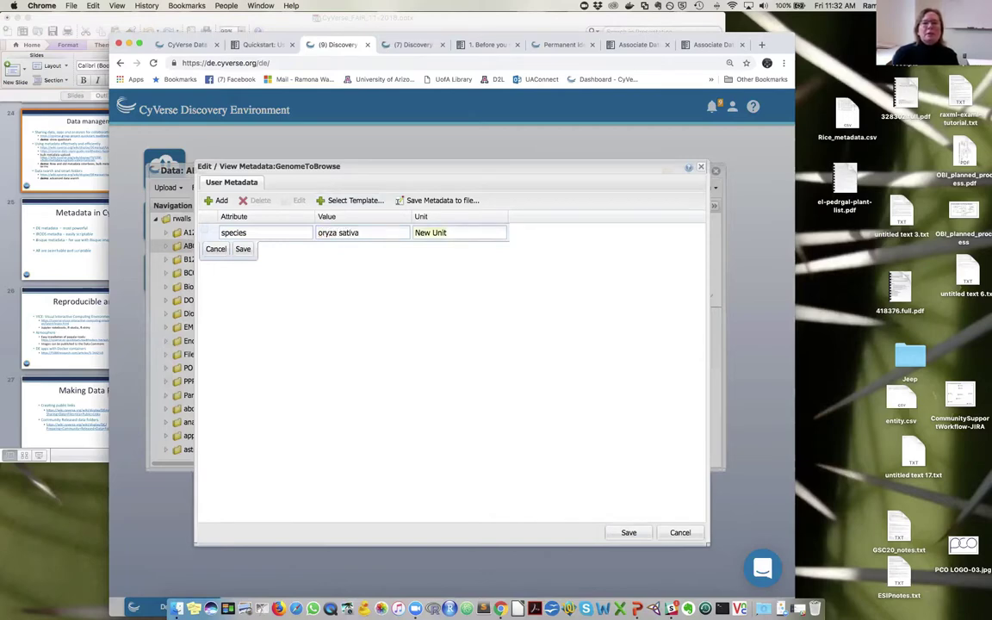
{"action": "key", "text": "BackSpace"}
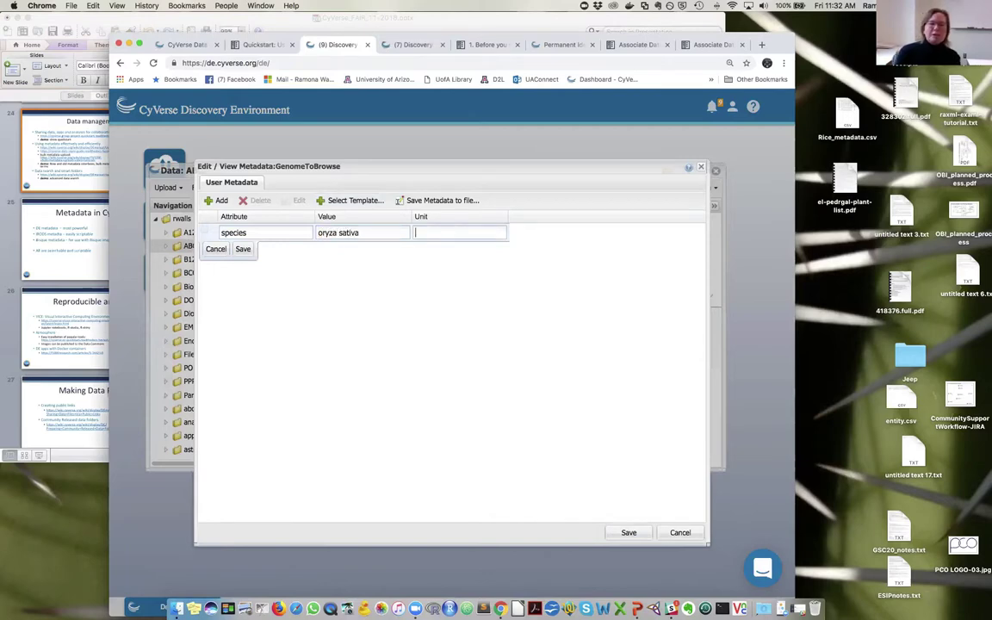
{"action": "left_click", "coordinate": [242, 249]}
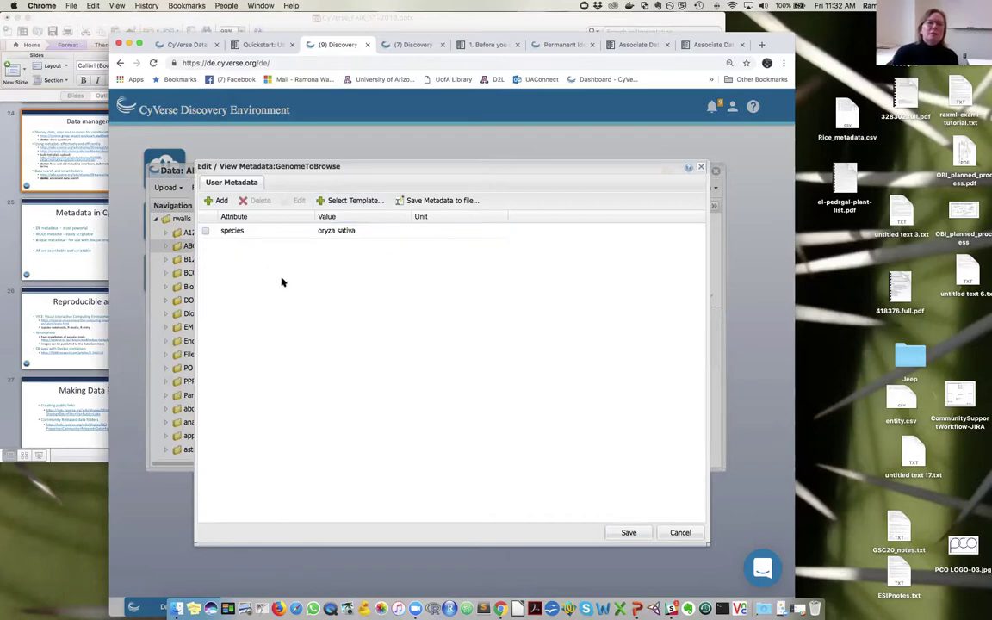
- Add and save a creator entry holding the author's name
{"action": "left_click", "coordinate": [215, 200]}
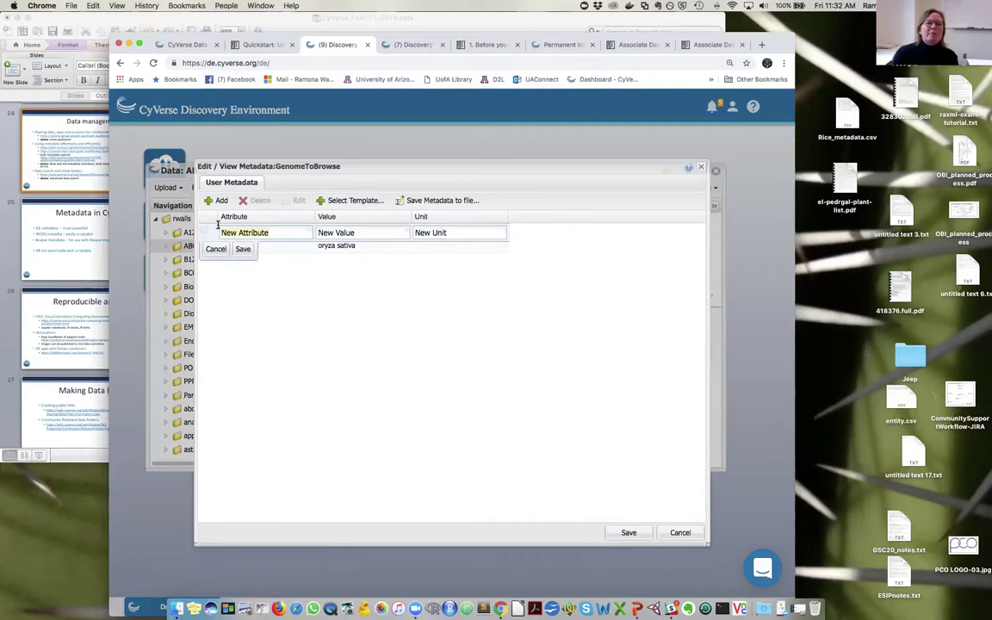
{"action": "type", "text": "creator"}
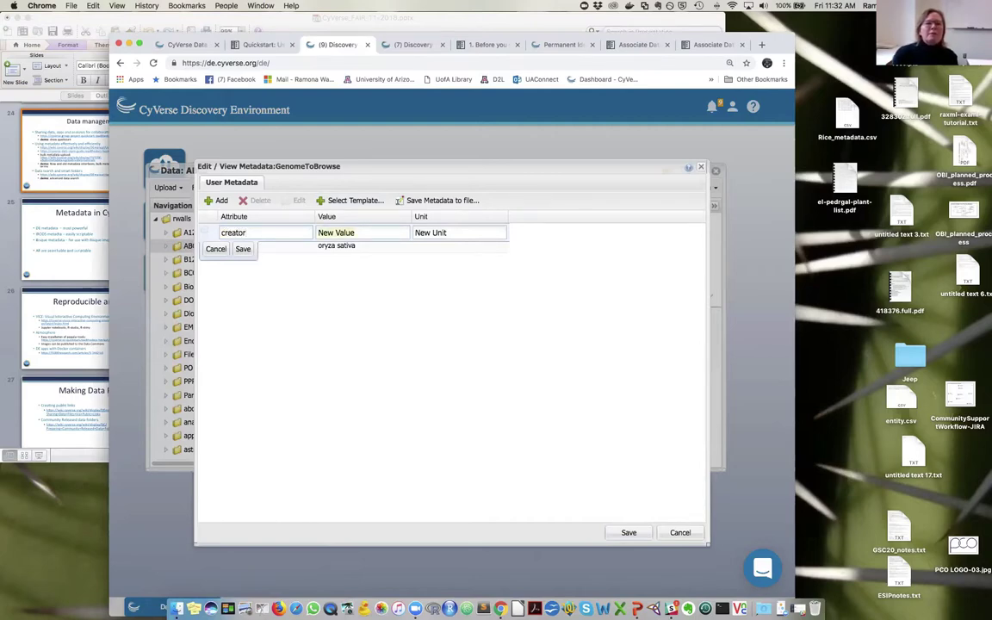
{"action": "type", "text": "Ramona Walls"}
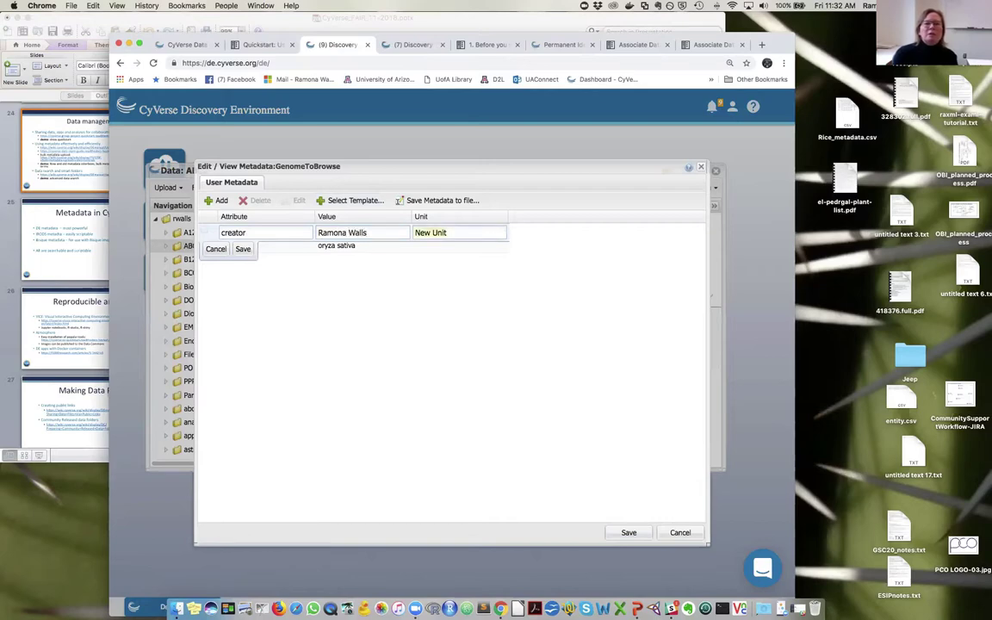
{"action": "key", "text": "BackSpace"}
{"action": "left_click", "coordinate": [245, 250]}
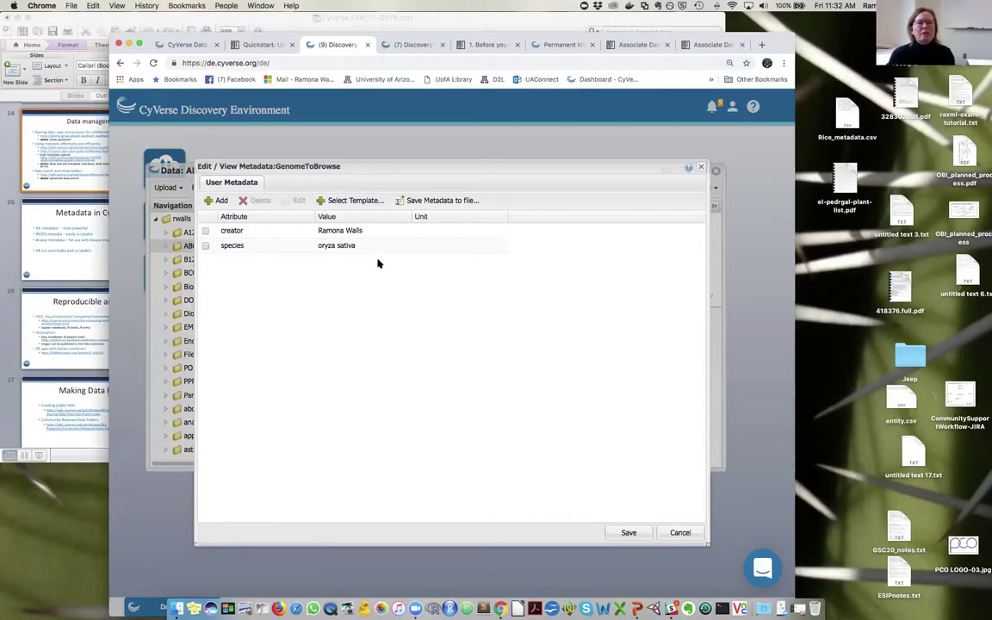
{"action": "left_click", "coordinate": [343, 203]}
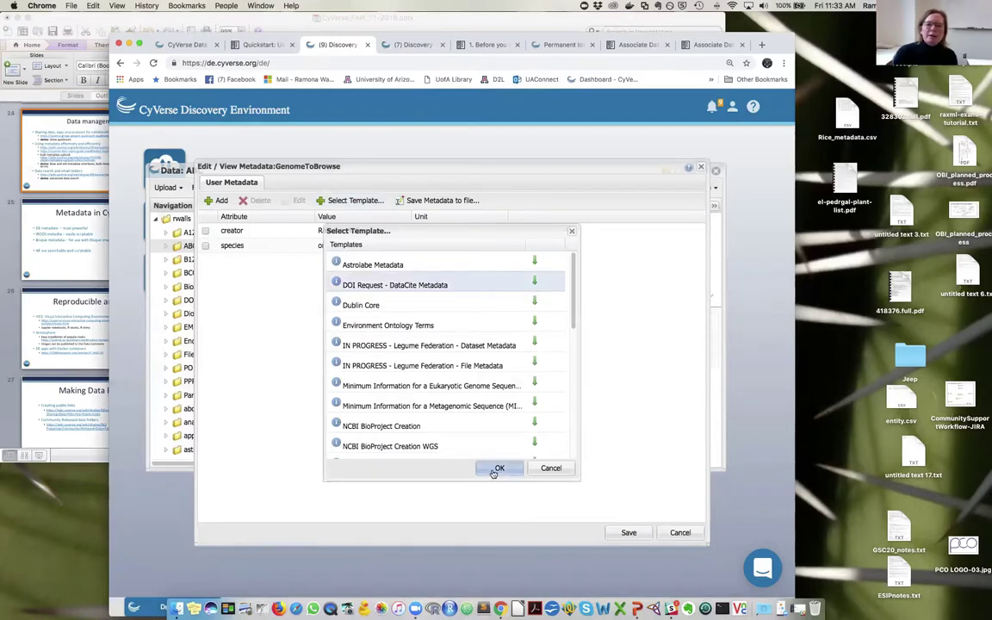
- Dismiss the DataCite form, then rename the creator attribute to datacite.creator and save the row
{"action": "left_click", "coordinate": [497, 470]}
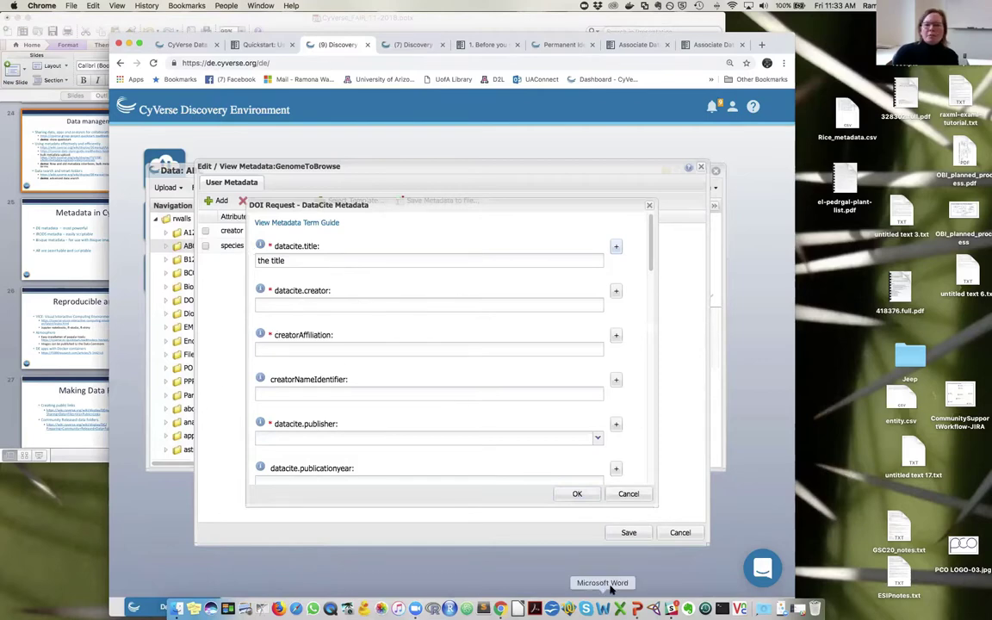
{"action": "left_click", "coordinate": [628, 494]}
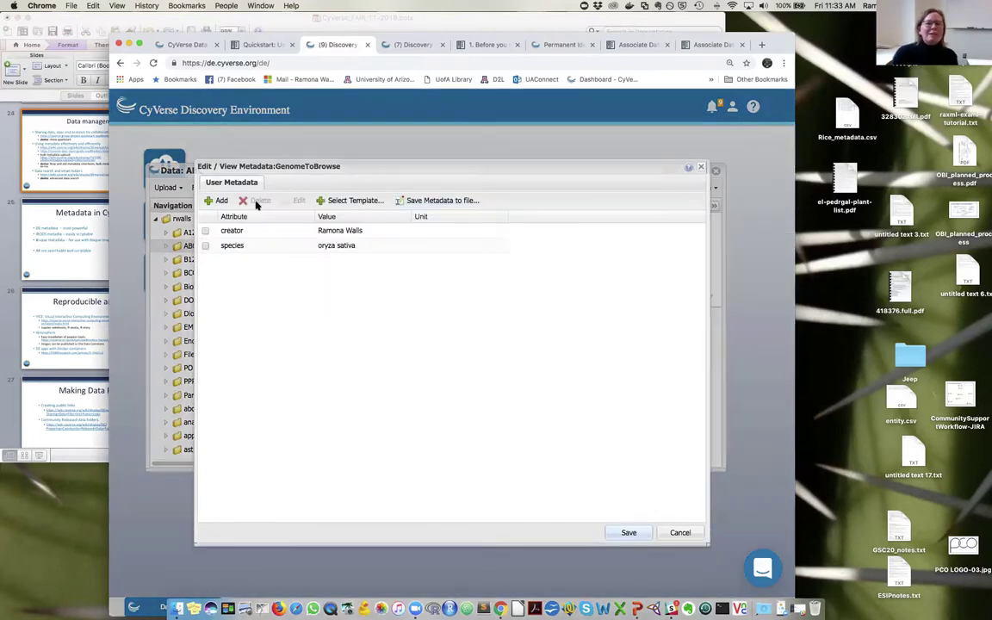
{"action": "double_click", "coordinate": [228, 231]}
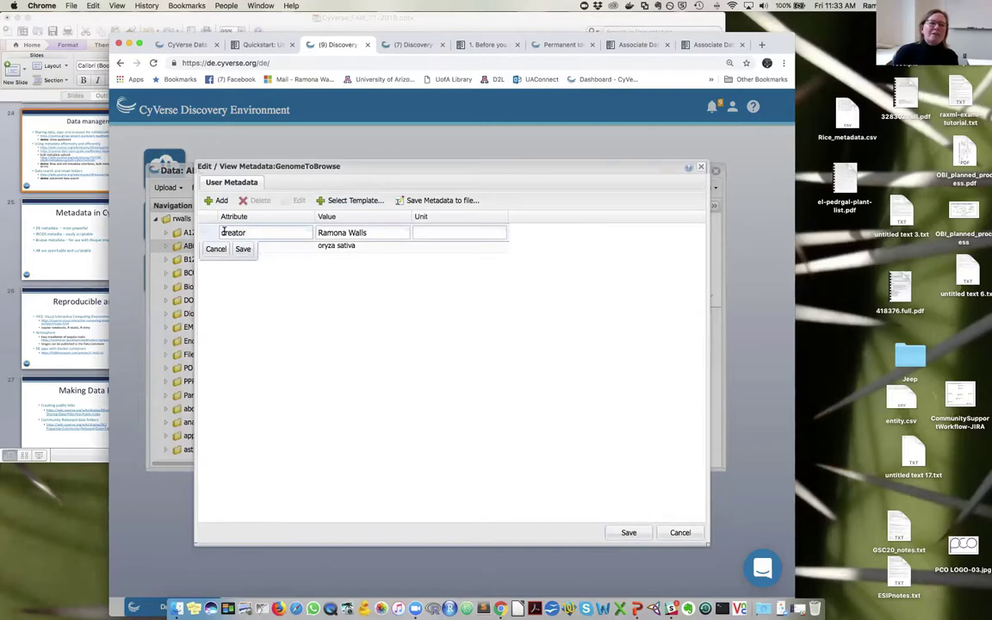
{"action": "type", "text": "datacite"}
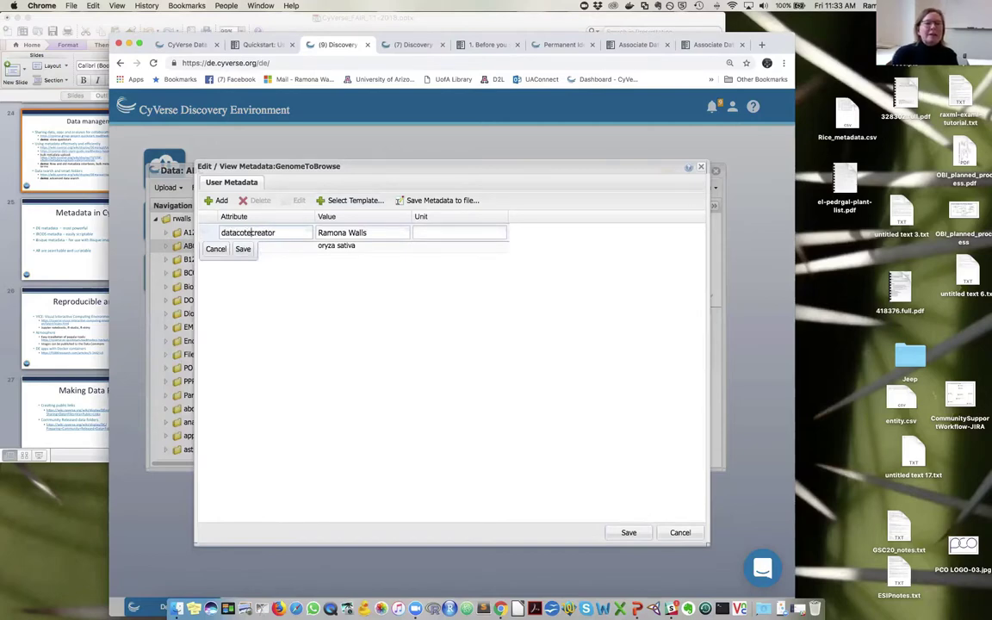
{"action": "key", "text": "BackSpace"}
{"action": "key", "text": "BackSpace"}
{"action": "key", "text": "BackSpace"}
{"action": "key", "text": "BackSpace"}
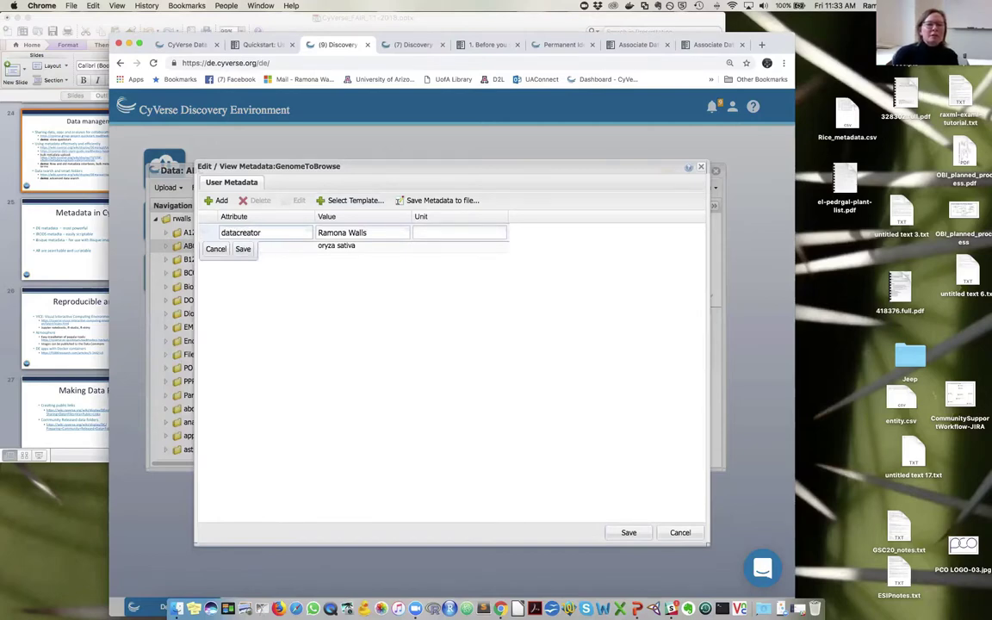
{"action": "type", "text": "cite."}
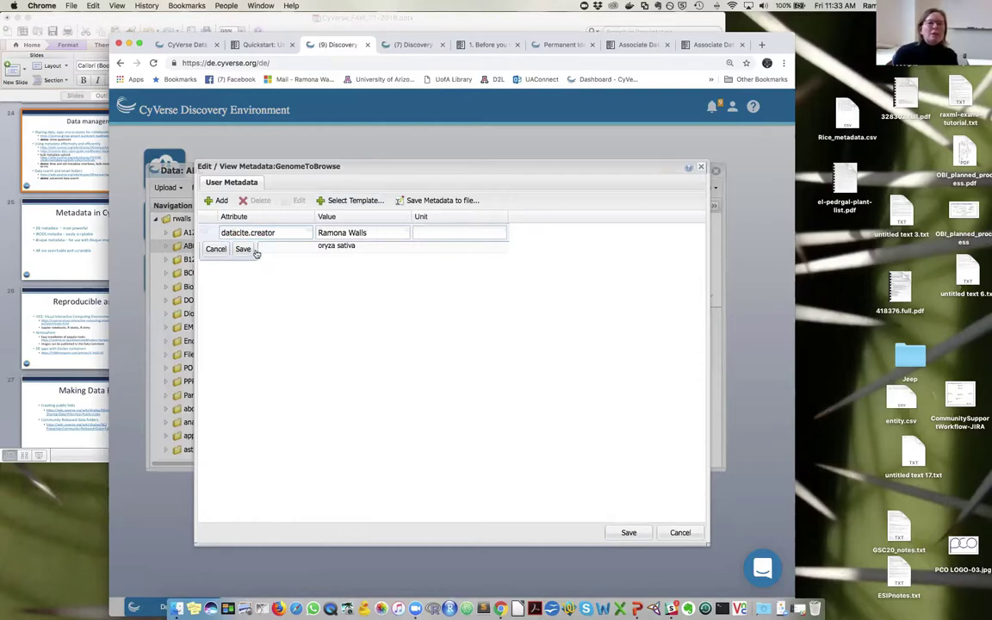
{"action": "left_click", "coordinate": [244, 249]}
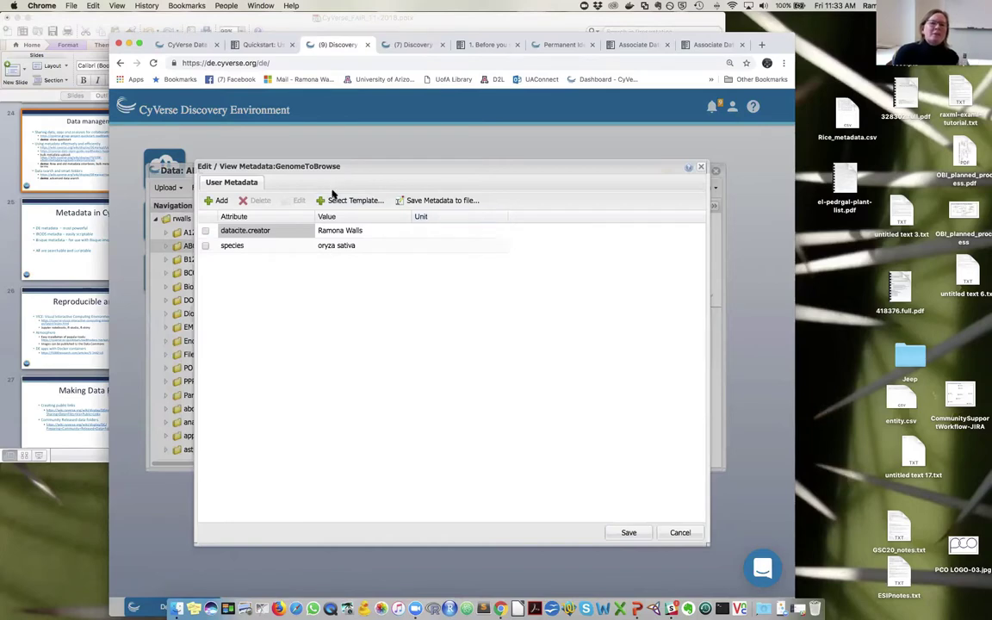
- Apply the DOI Request - DataCite Metadata template, accepting it despite the invalid-fields warning
{"action": "left_click", "coordinate": [353, 201]}
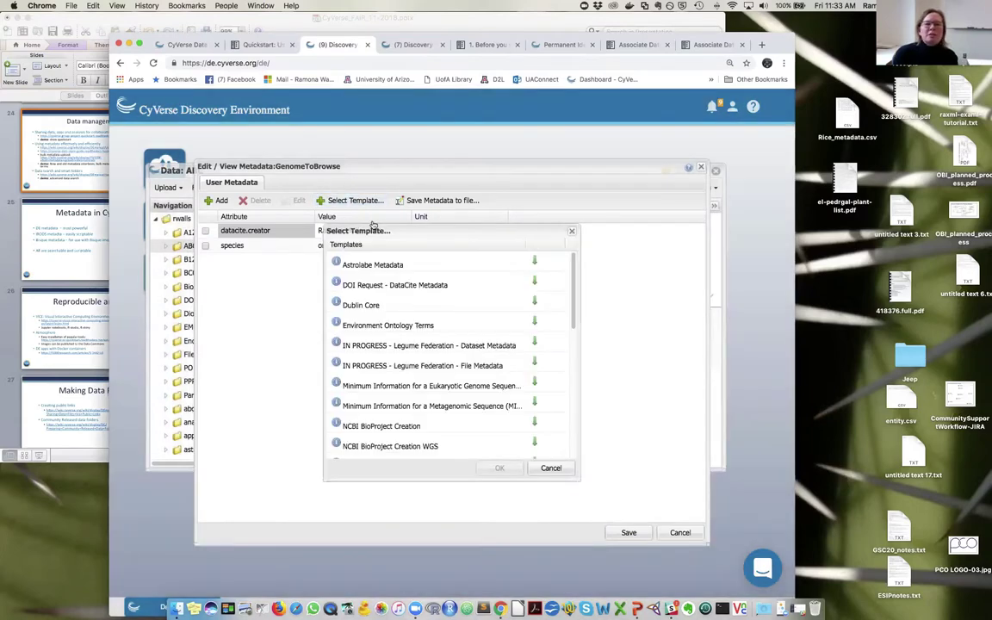
{"action": "left_click", "coordinate": [392, 284]}
{"action": "left_click", "coordinate": [501, 469]}
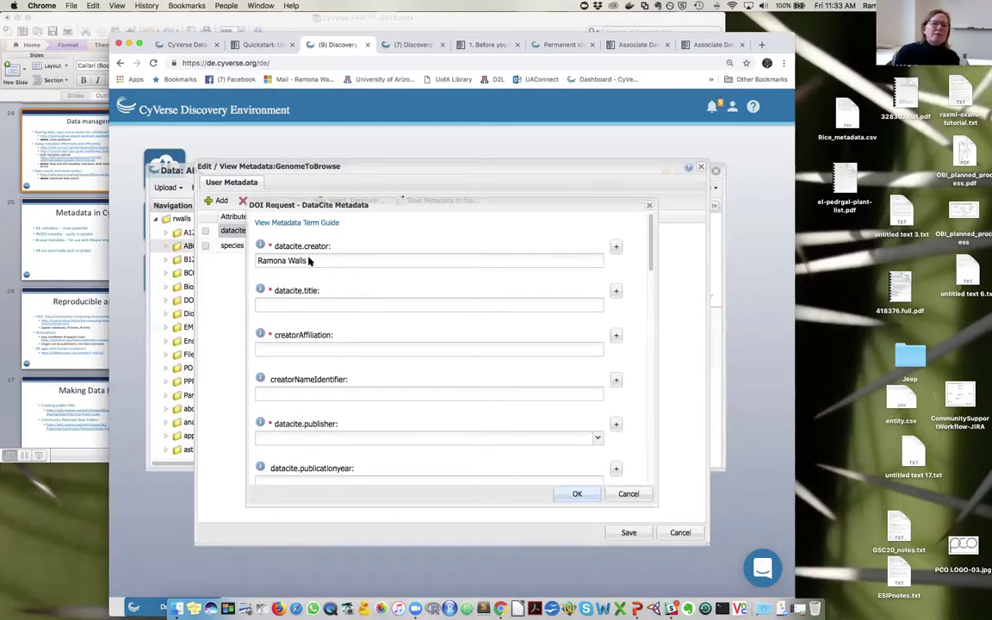
{"action": "scroll", "coordinate": [316, 380], "scroll_direction": "down", "scroll_amount": 10}
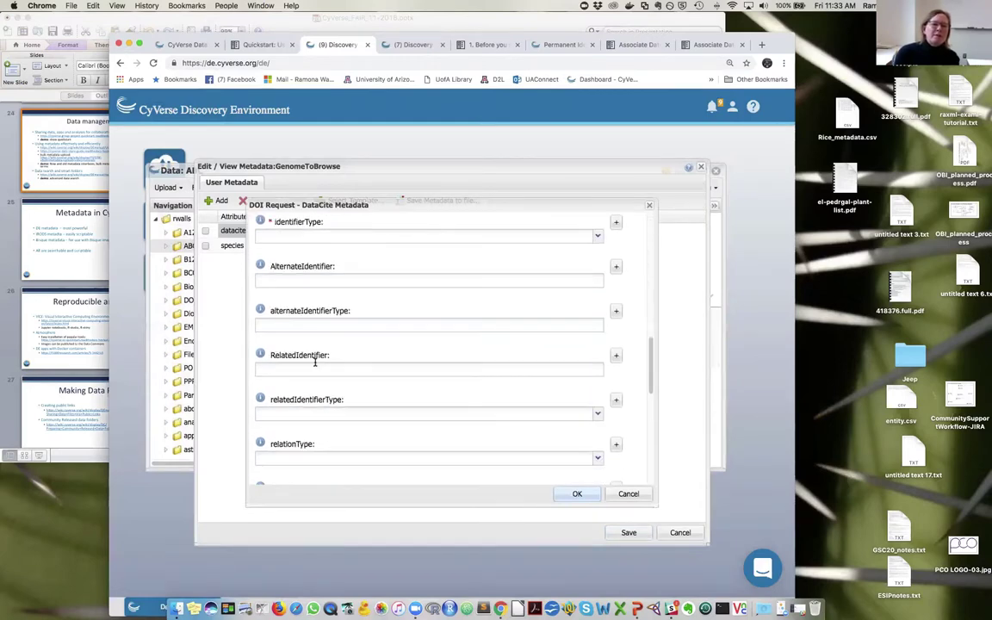
{"action": "scroll", "coordinate": [314, 363], "scroll_direction": "up", "scroll_amount": 6}
{"action": "scroll", "coordinate": [314, 362], "scroll_direction": "up", "scroll_amount": 3}
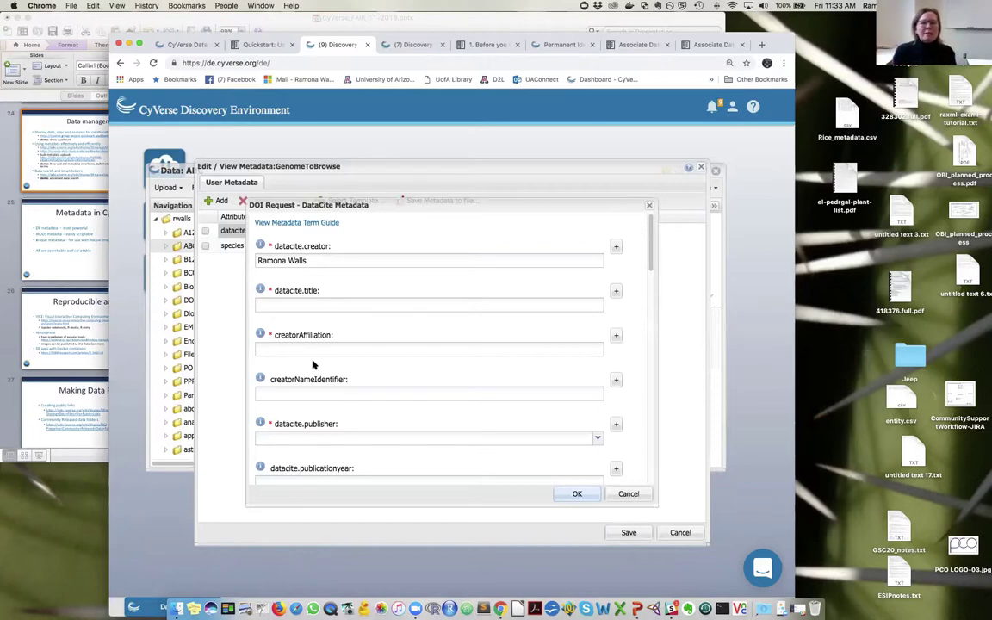
{"action": "scroll", "coordinate": [467, 312], "scroll_direction": "down", "scroll_amount": 10}
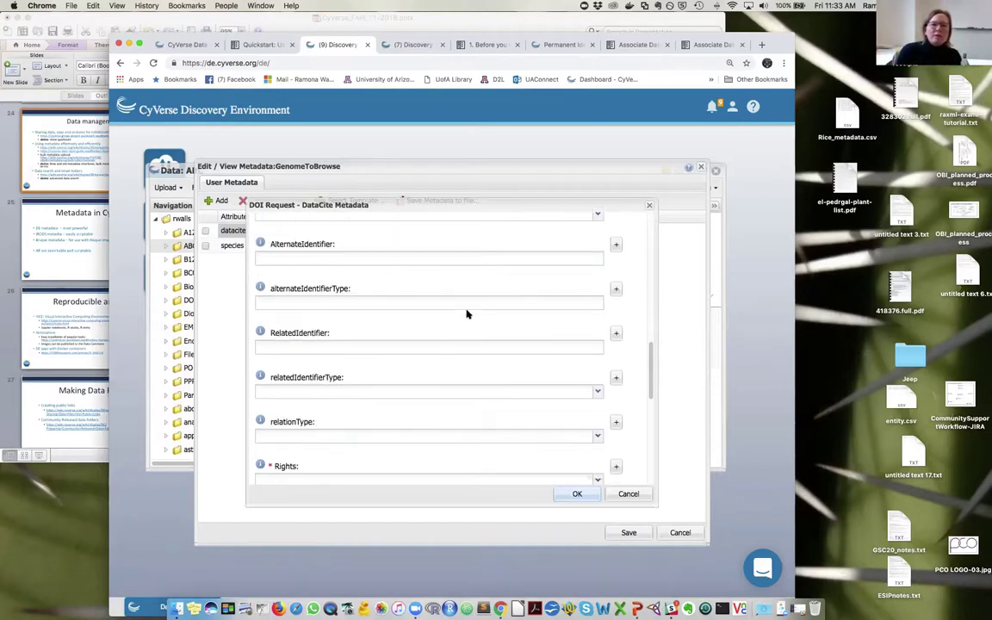
{"action": "scroll", "coordinate": [466, 313], "scroll_direction": "down", "scroll_amount": 5}
{"action": "scroll", "coordinate": [437, 334], "scroll_direction": "up", "scroll_amount": 8}
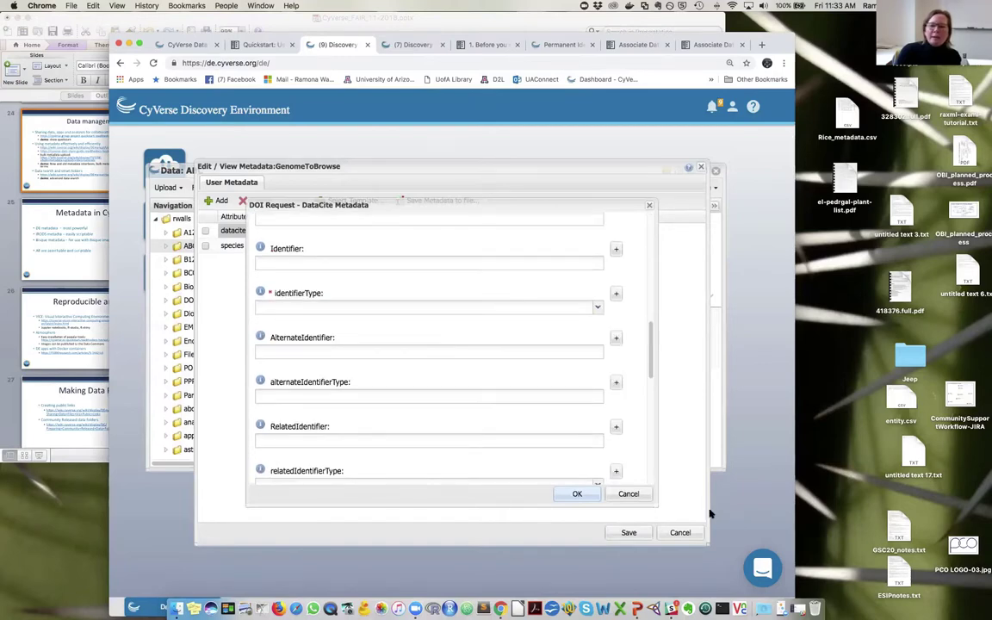
{"action": "left_click", "coordinate": [588, 497]}
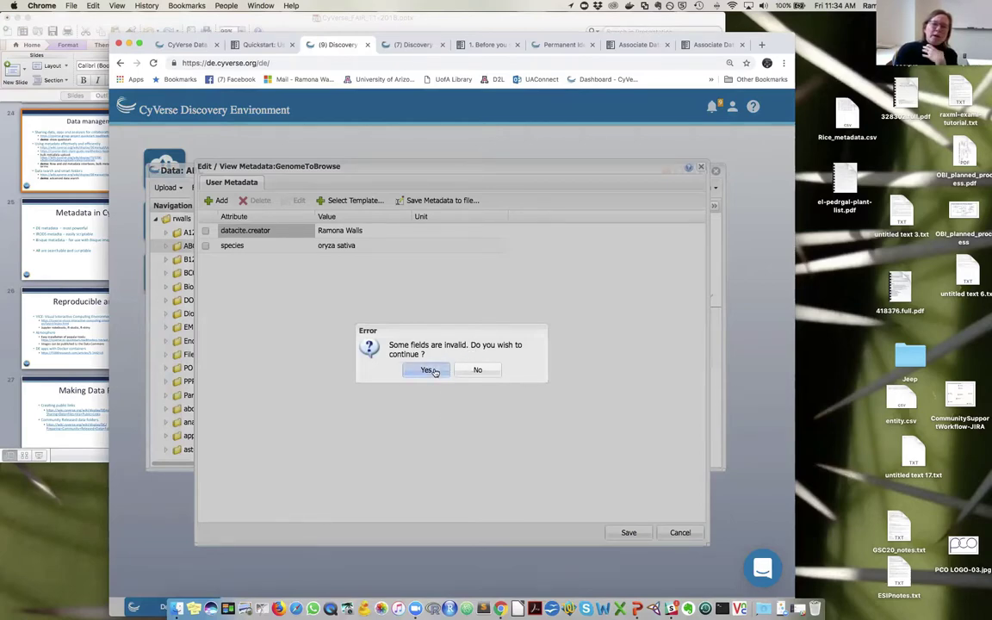
{"action": "left_click", "coordinate": [431, 371]}
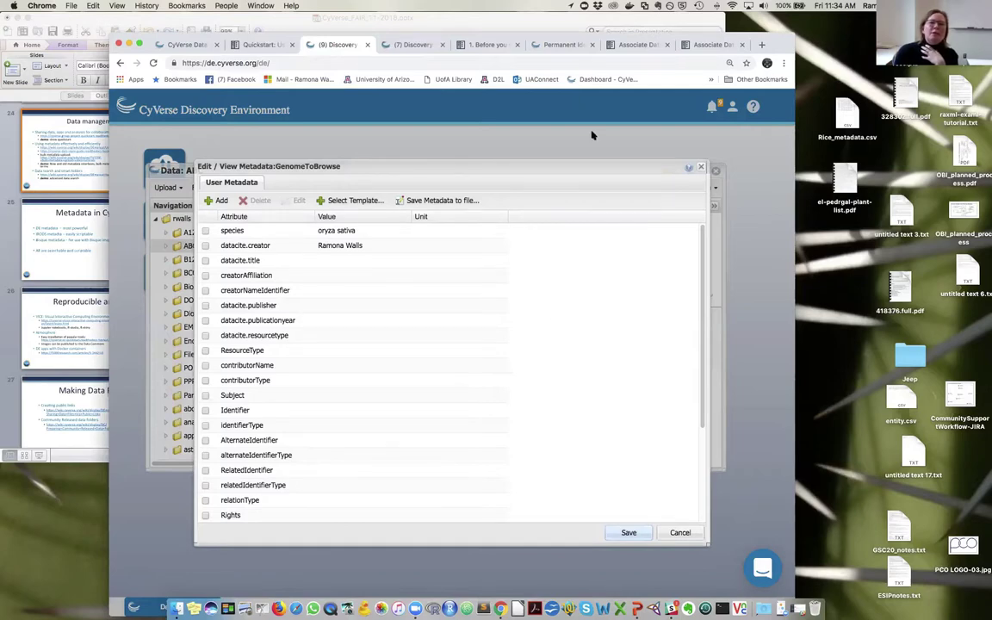
- In the qa session, apply the DOI - new DC 4.1 template to DOItestNov2018's metadata
{"action": "left_click", "coordinate": [413, 47]}
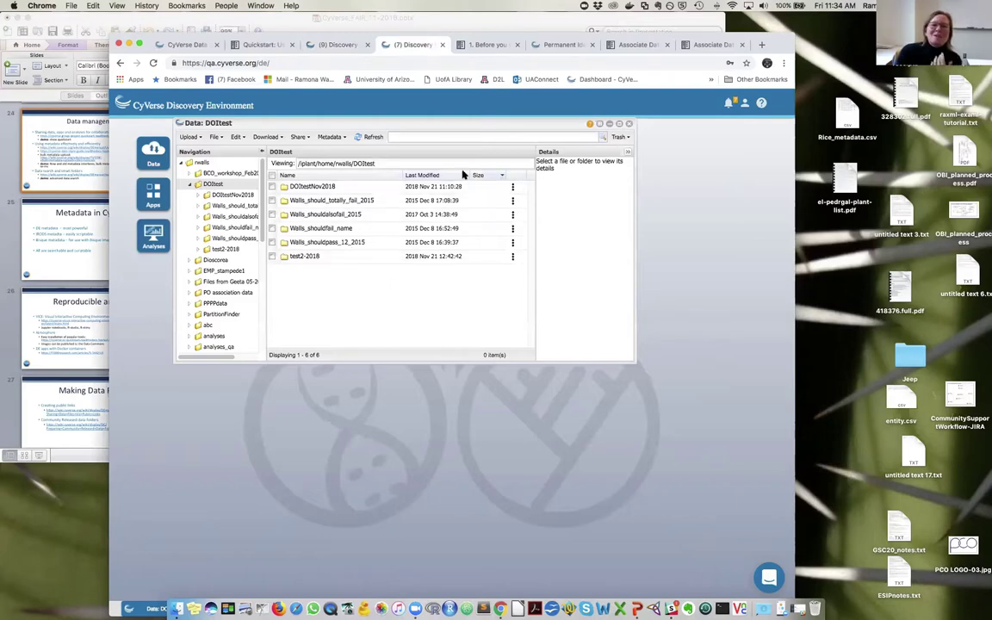
{"action": "left_click", "coordinate": [512, 188]}
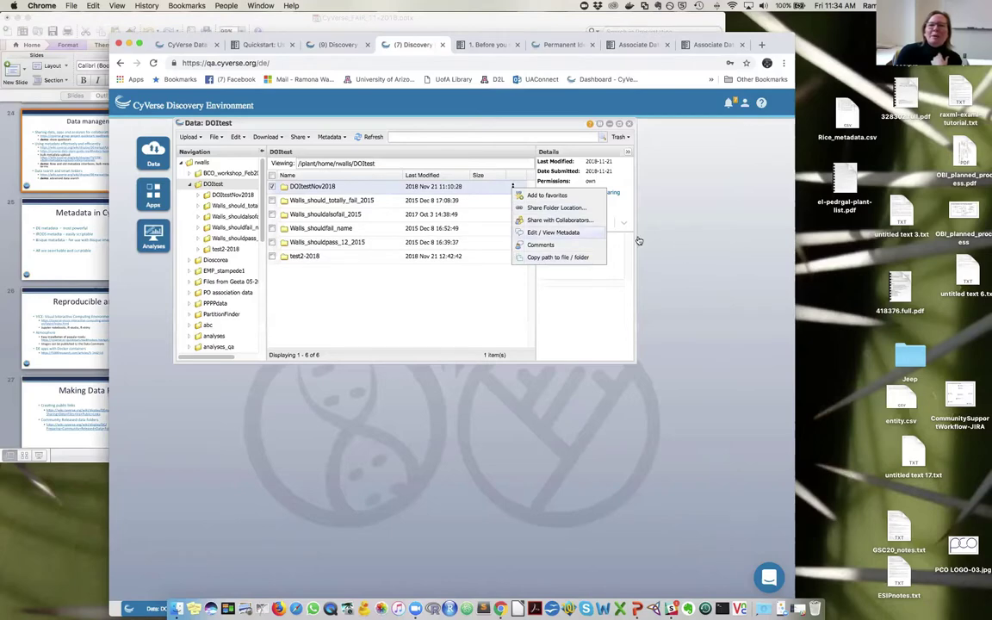
{"action": "left_click", "coordinate": [524, 232]}
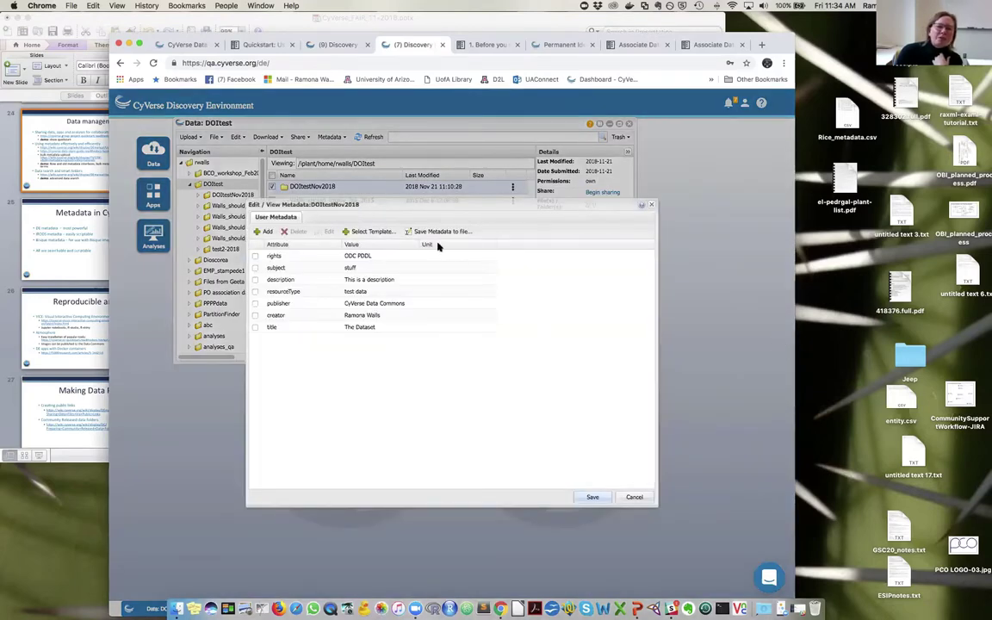
{"action": "left_click", "coordinate": [368, 231]}
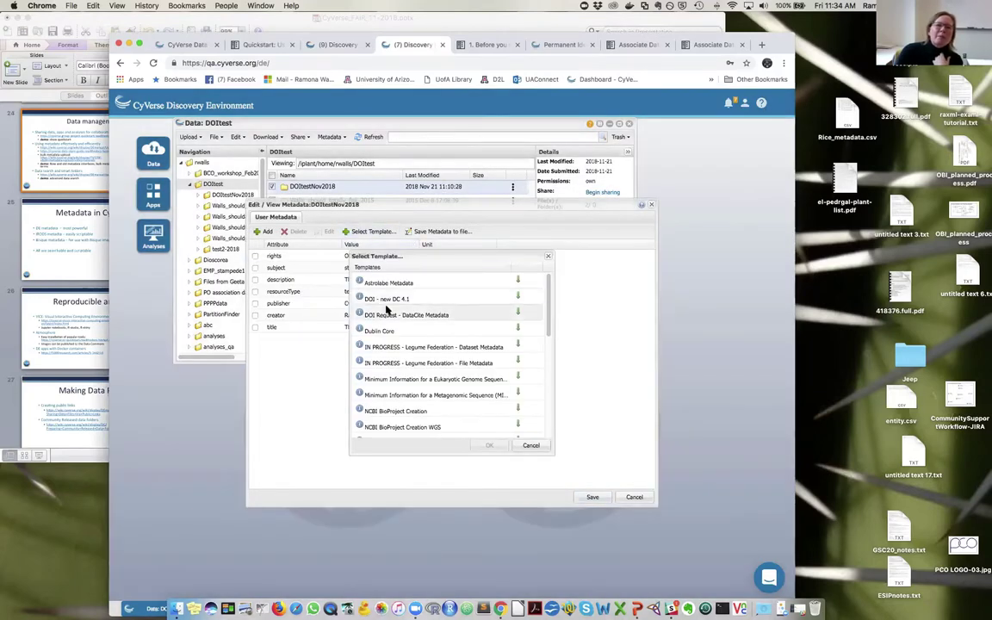
{"action": "left_click", "coordinate": [387, 299]}
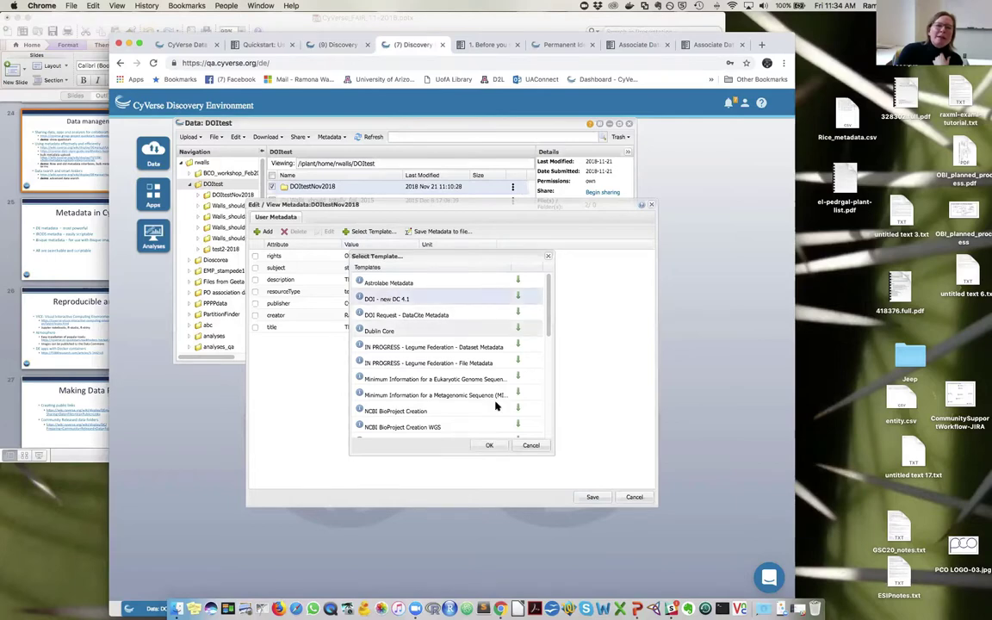
{"action": "left_click", "coordinate": [487, 445]}
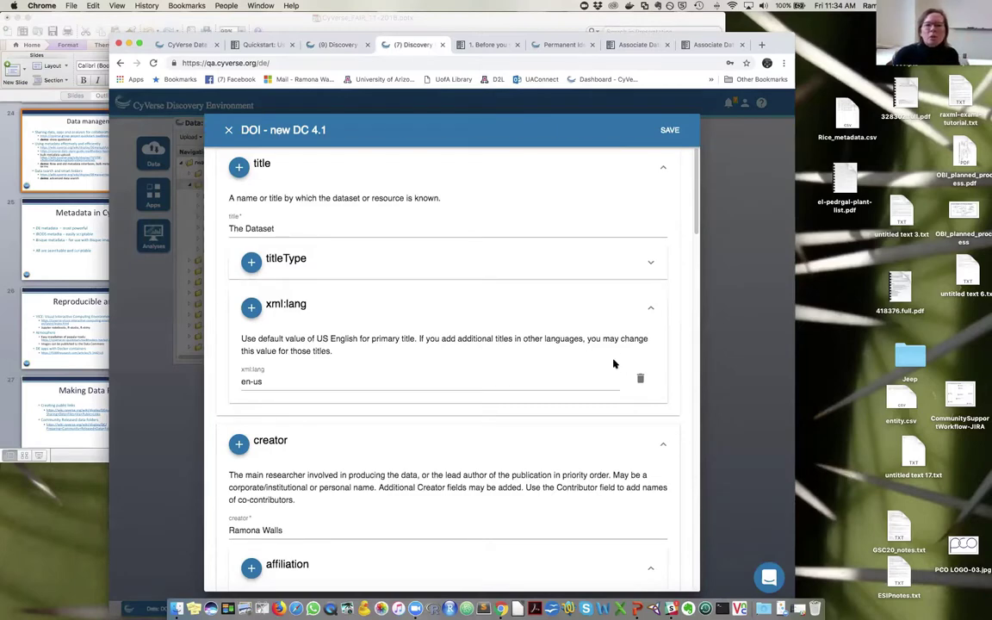
- Set the form's titleType to AlternativeTitle for the title The Dataset
{"action": "left_click", "coordinate": [661, 168]}
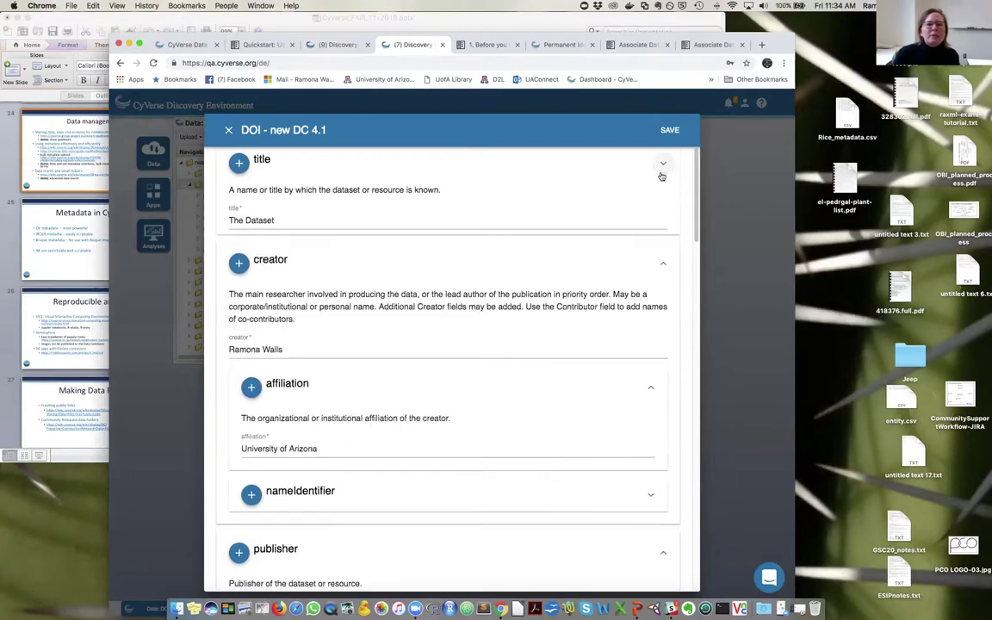
{"action": "left_click", "coordinate": [663, 210]}
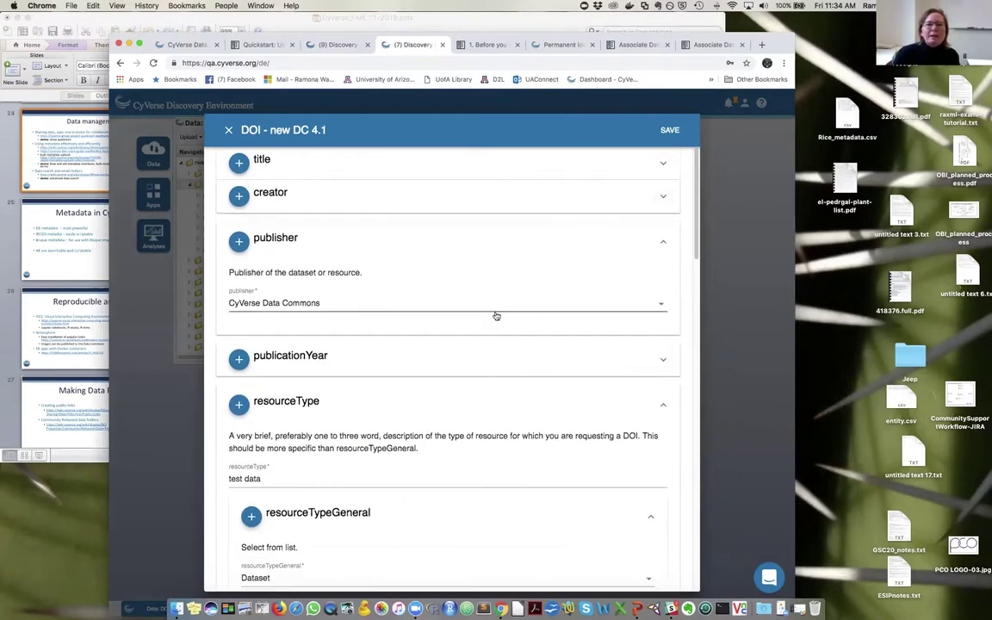
{"action": "left_click", "coordinate": [663, 242]}
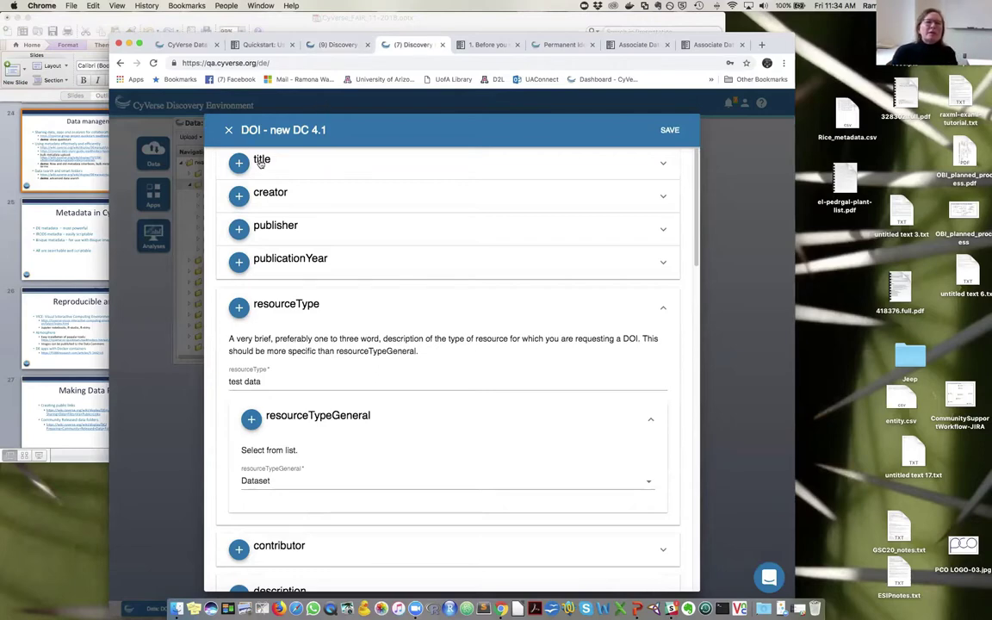
{"action": "left_click", "coordinate": [662, 164]}
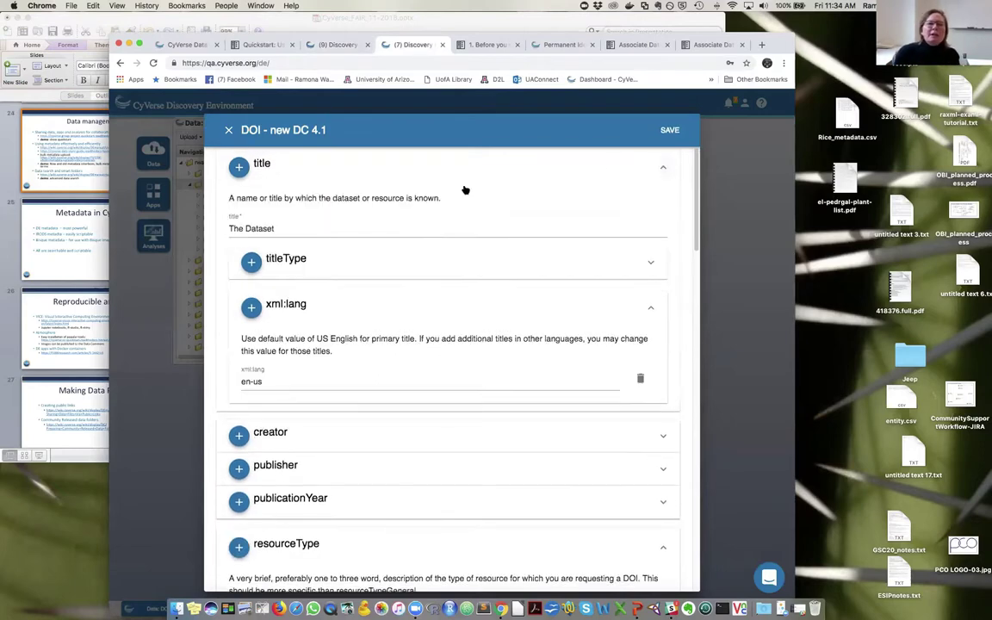
{"action": "left_click", "coordinate": [257, 228]}
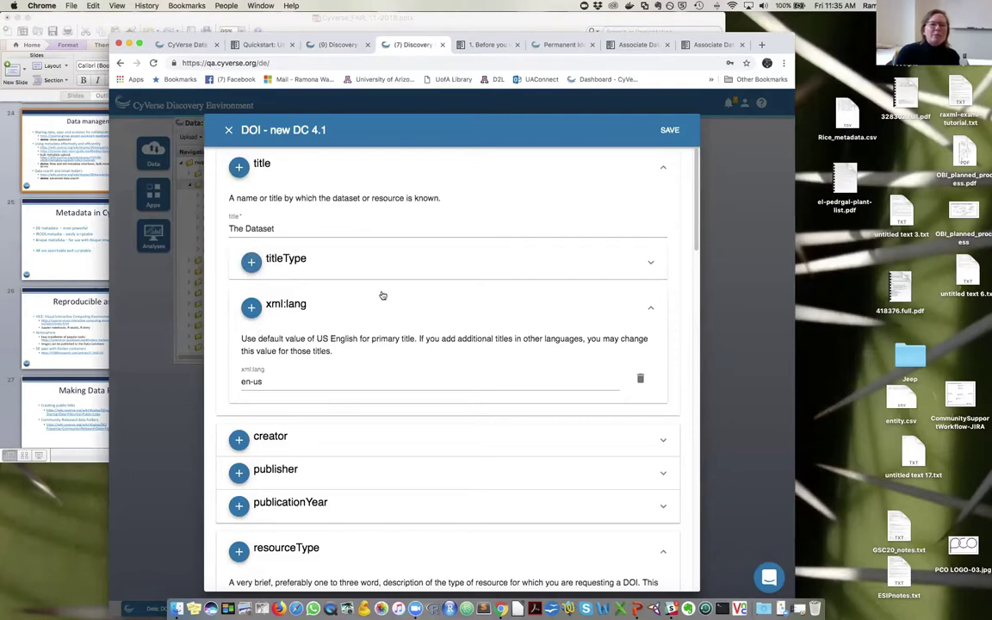
{"action": "left_click", "coordinate": [659, 265]}
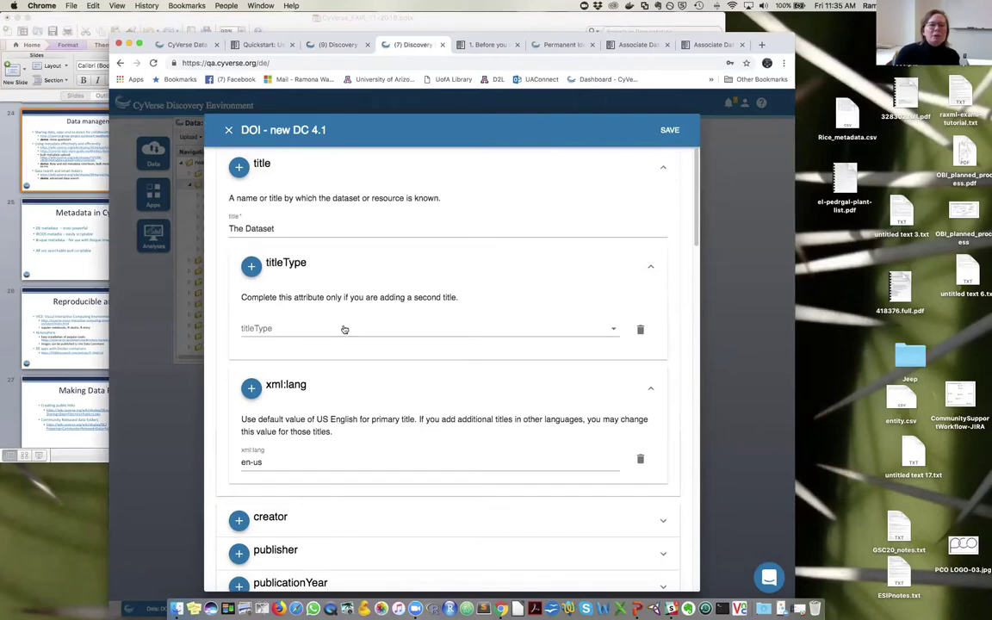
{"action": "left_click", "coordinate": [615, 329]}
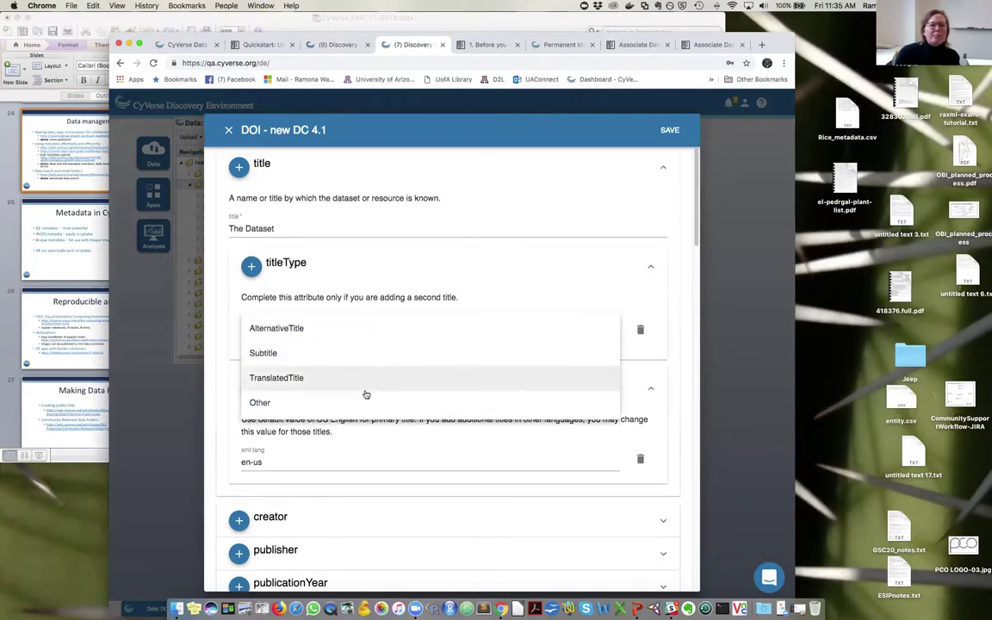
{"action": "left_click", "coordinate": [277, 334]}
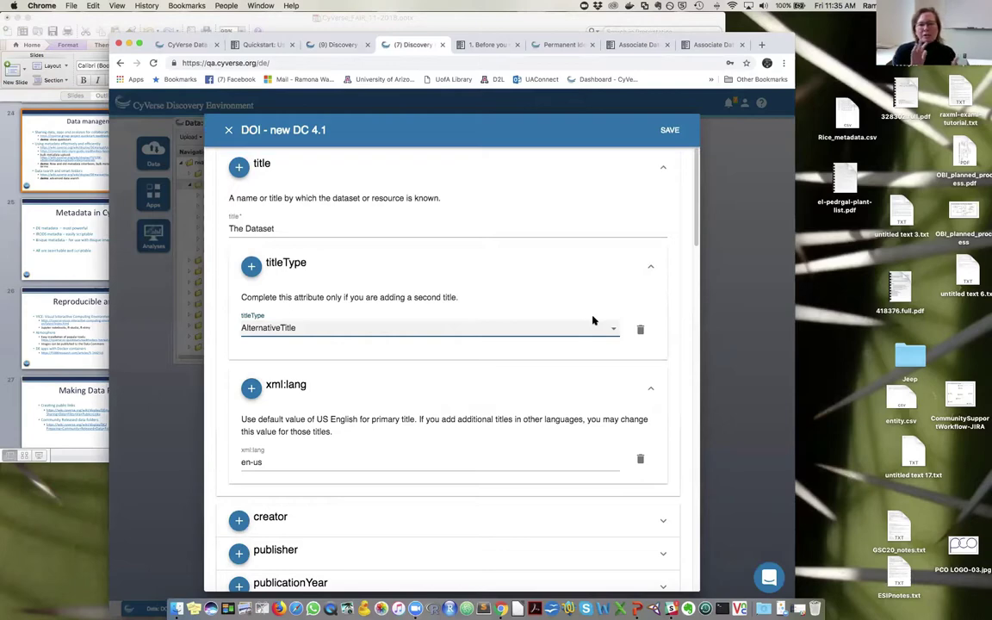
- Discard the DOI - new DC 4.1 form, then close GenomeToBrowse's editor saving its changes
{"action": "left_click", "coordinate": [228, 131]}
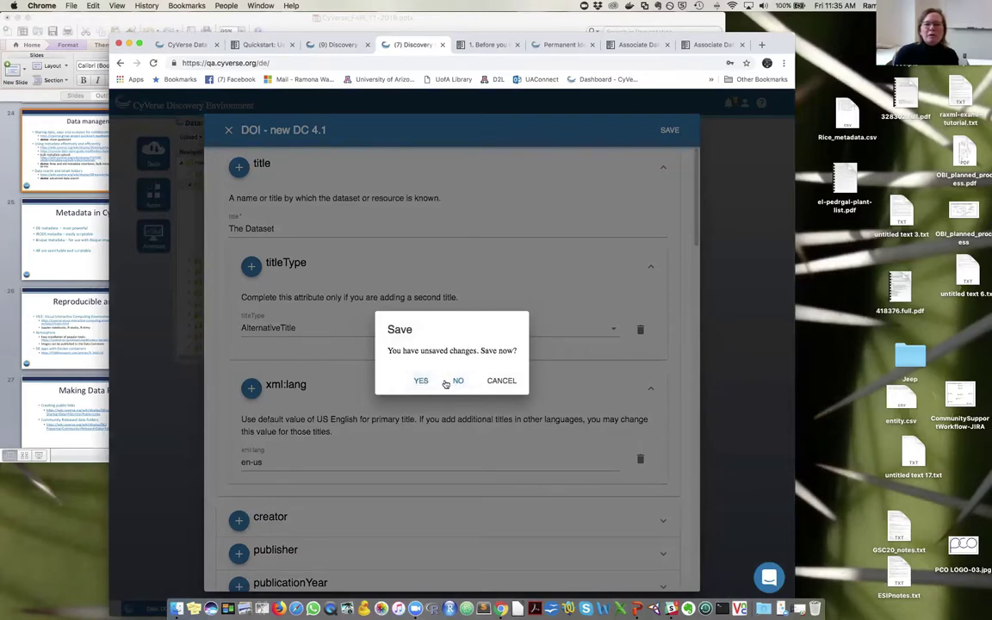
{"action": "left_click", "coordinate": [456, 381]}
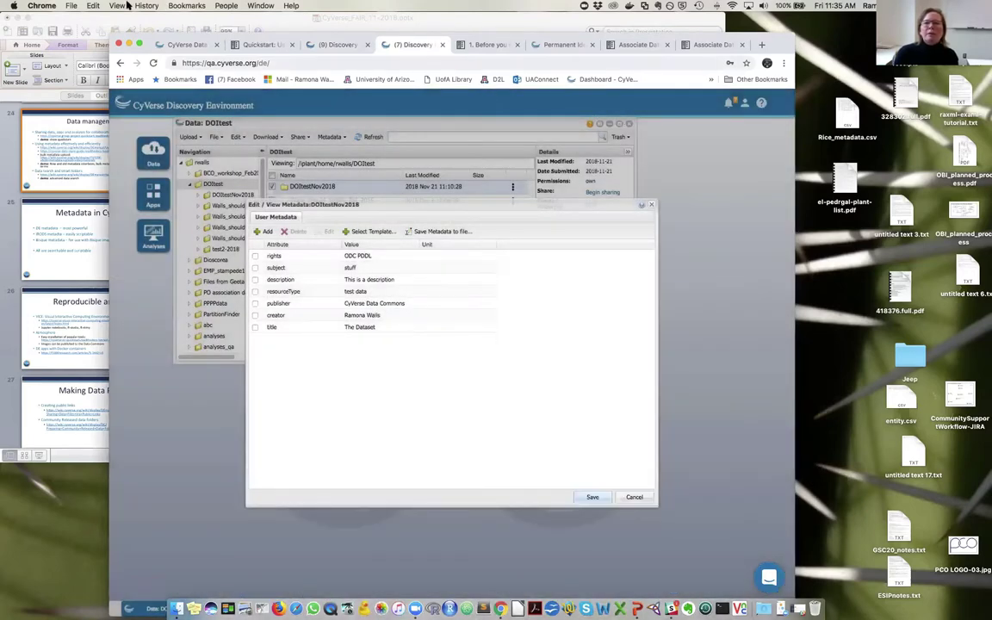
{"action": "left_click", "coordinate": [312, 45]}
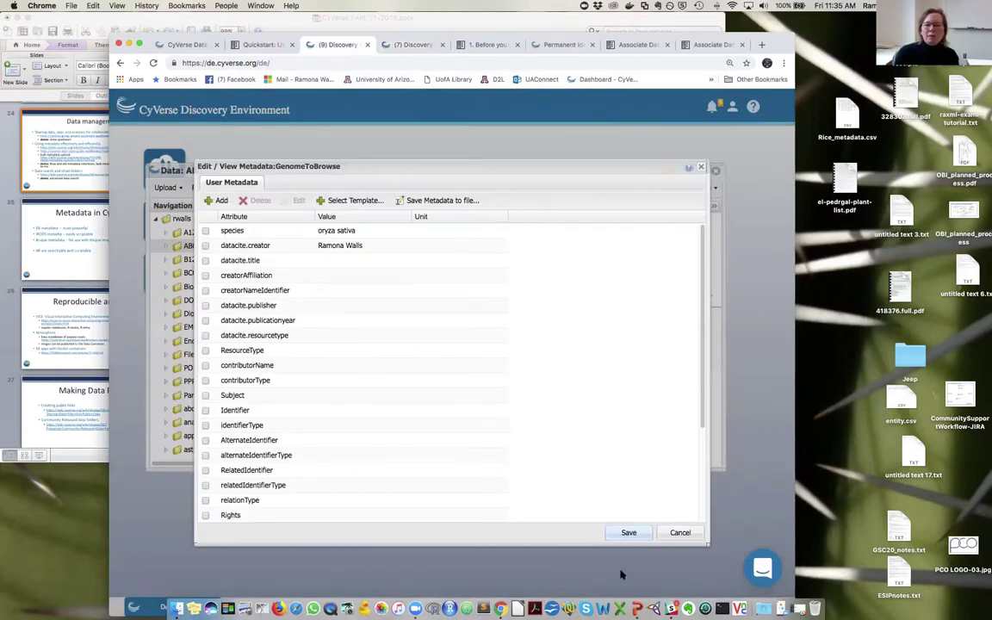
{"action": "left_click", "coordinate": [675, 532]}
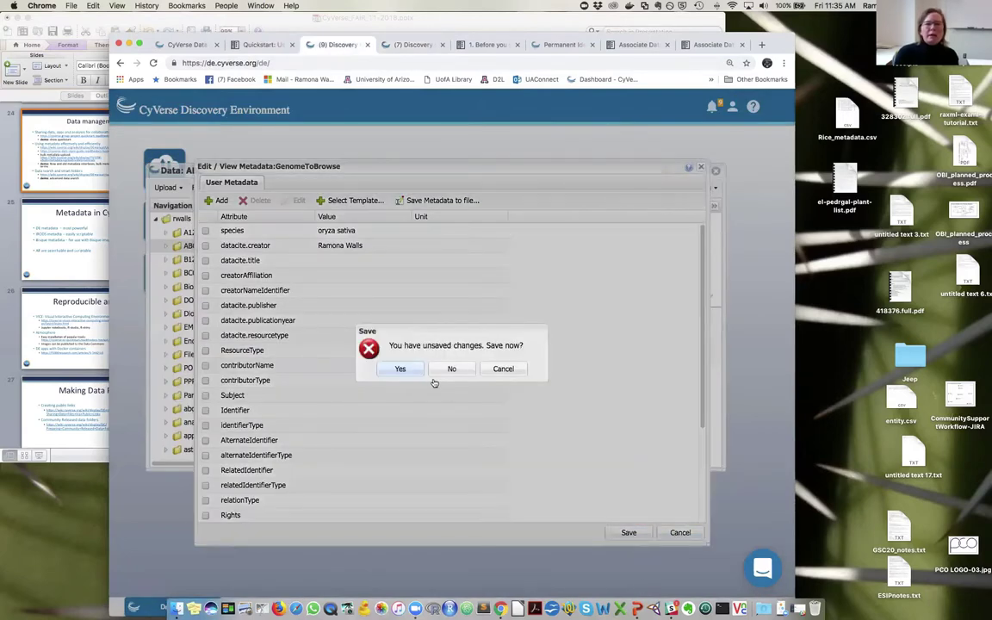
{"action": "left_click", "coordinate": [399, 370]}
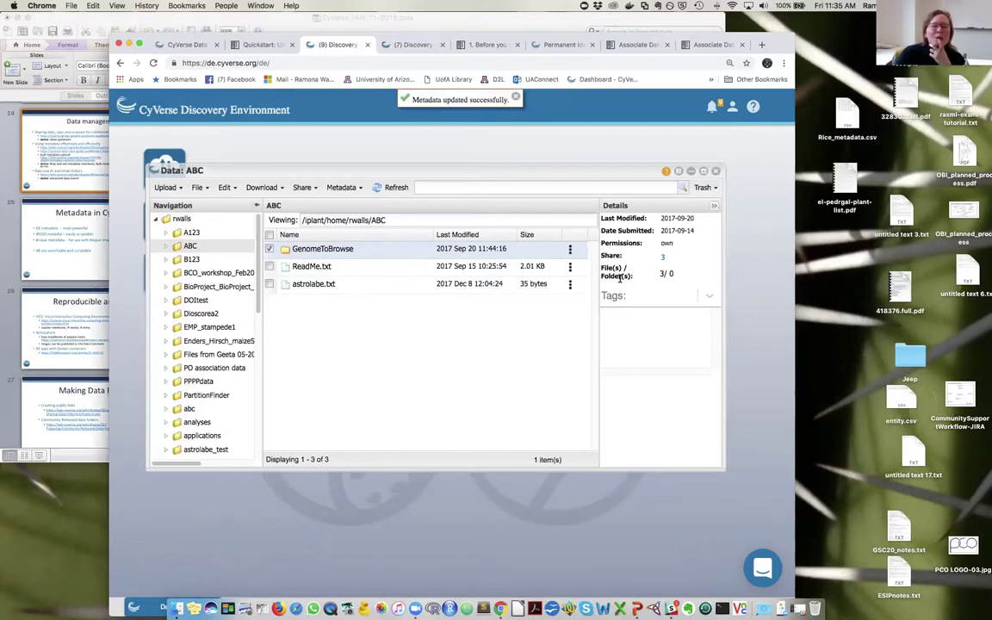
- Open ReadMe.txt's metadata editor and apply the Plant Ontology Terms template
{"action": "left_click", "coordinate": [570, 267]}
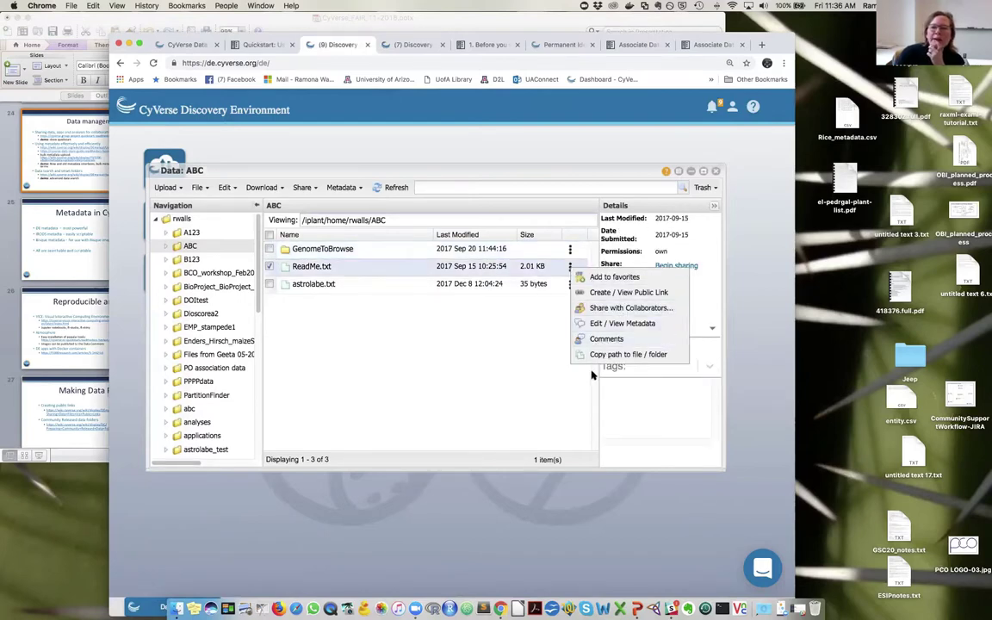
{"action": "left_click", "coordinate": [599, 324]}
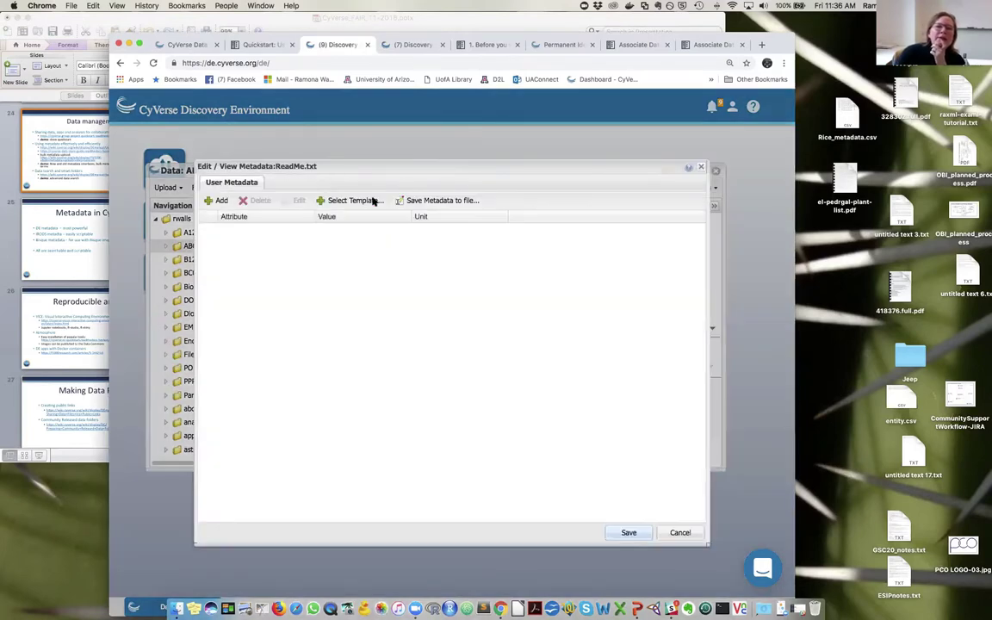
{"action": "left_click", "coordinate": [355, 202]}
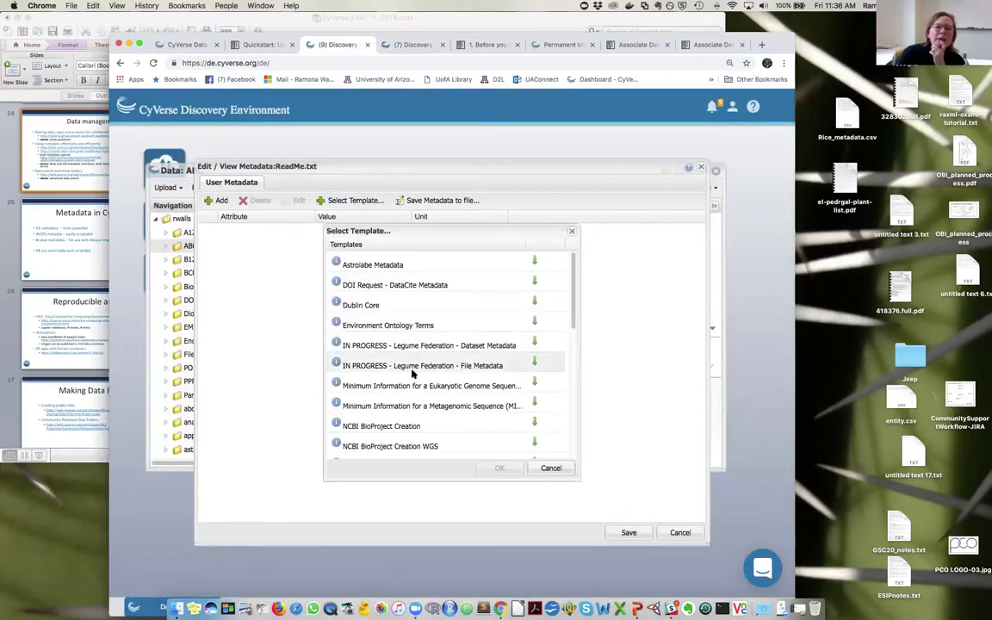
{"action": "scroll", "coordinate": [375, 363], "scroll_direction": "down", "scroll_amount": 5}
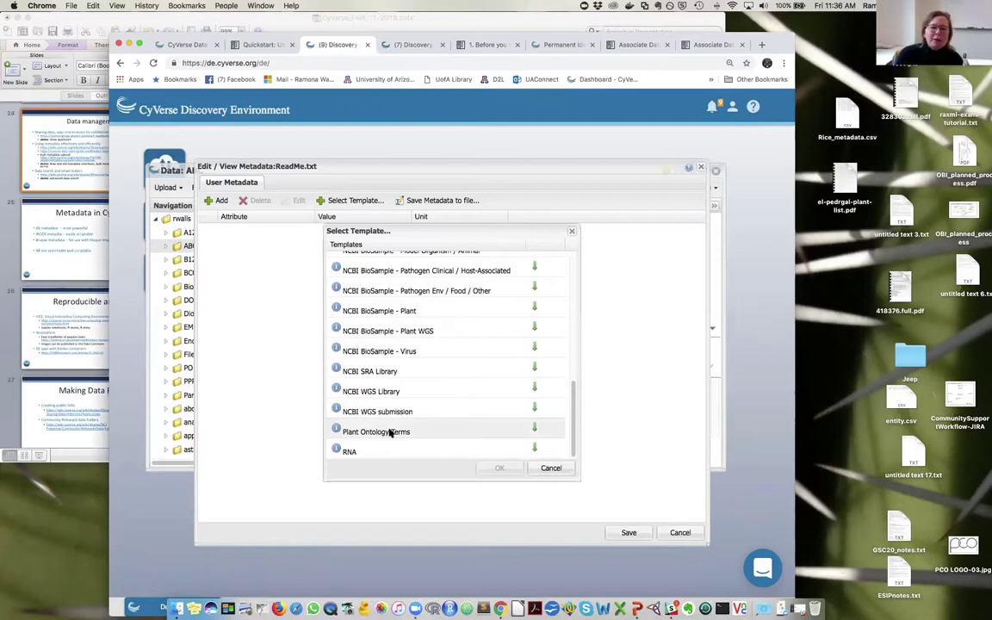
{"action": "left_click", "coordinate": [390, 433]}
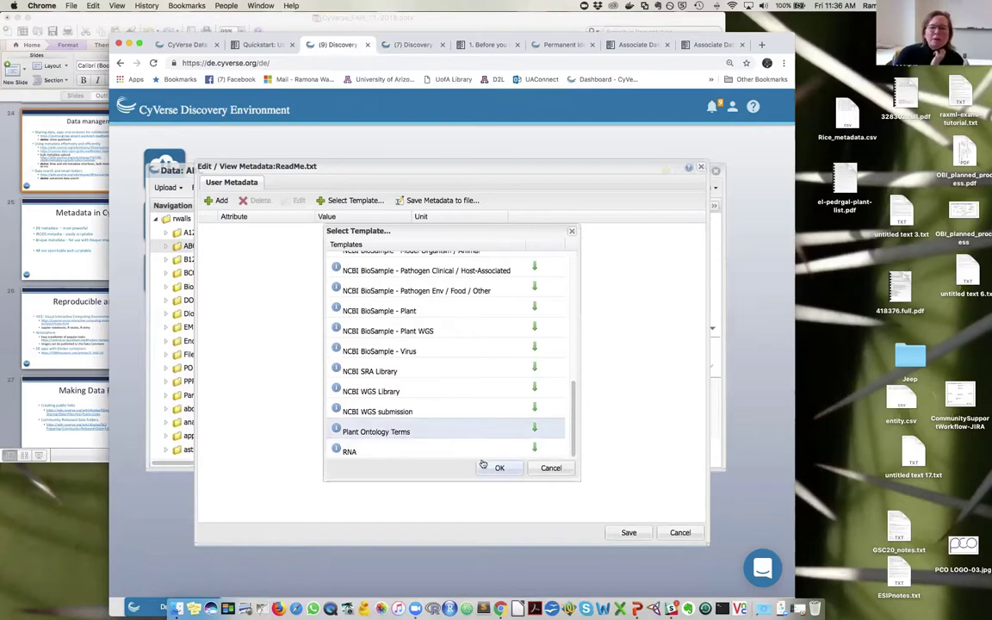
{"action": "left_click", "coordinate": [497, 470]}
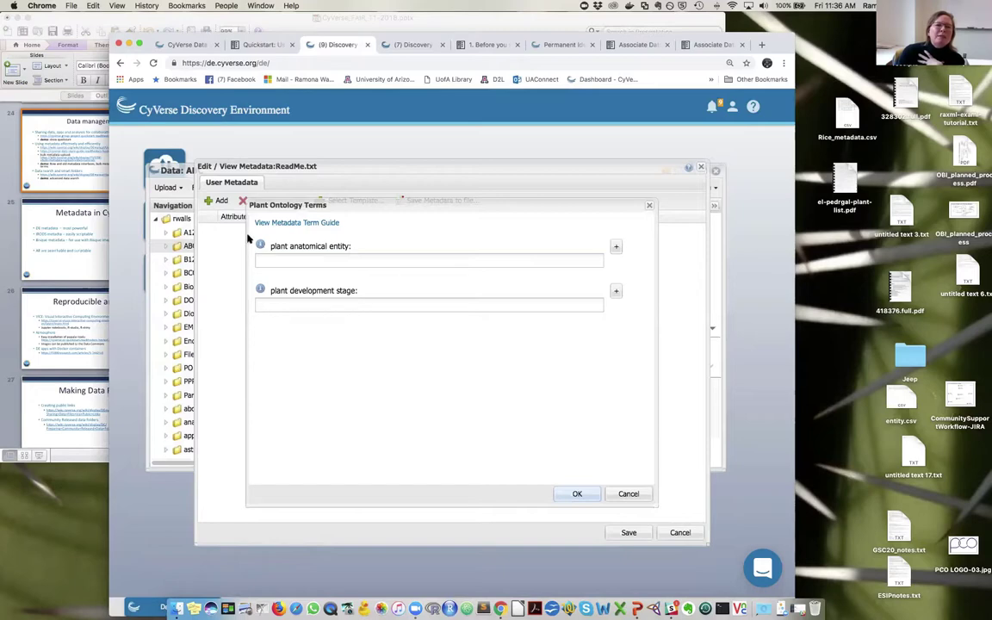
- Set plant anatomical entity to flower bud and development stage to FL.02 1/2 of flowers open stage
{"action": "mouse_move", "coordinate": [263, 246]}
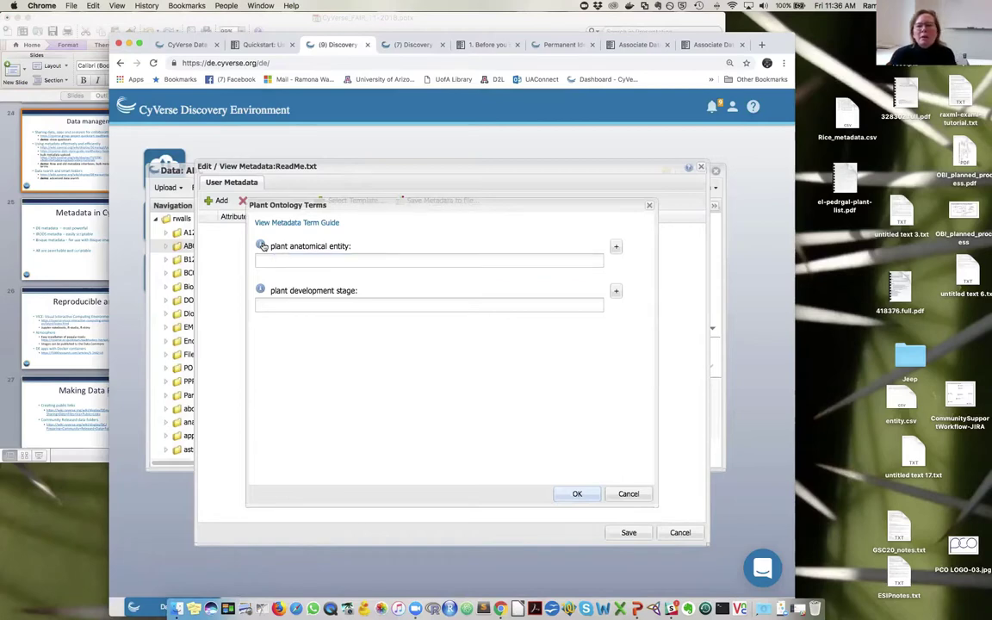
{"action": "left_click", "coordinate": [303, 258]}
{"action": "type", "text": "flower"}
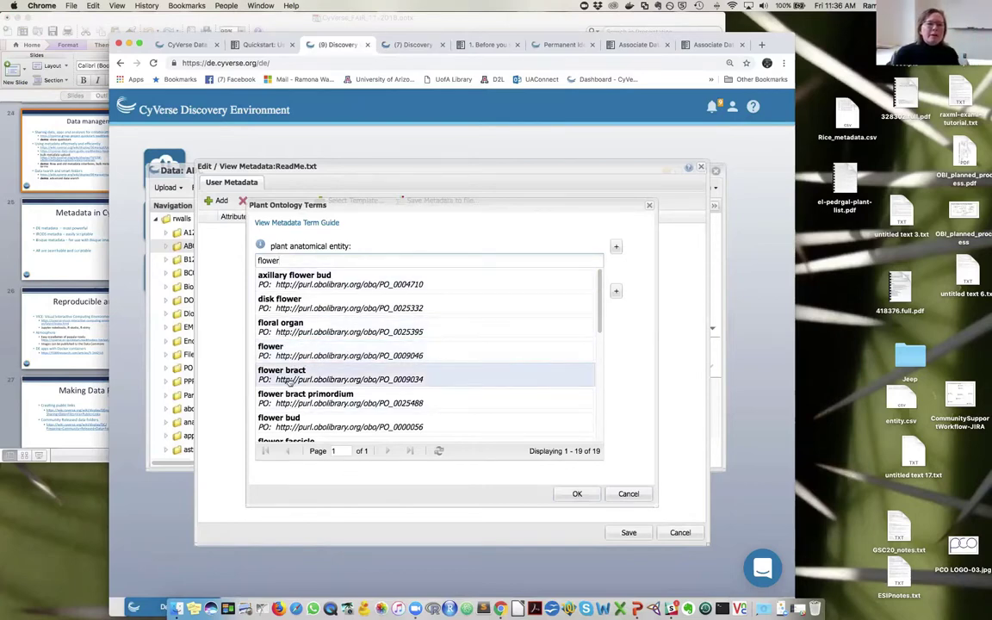
{"action": "left_click", "coordinate": [299, 422]}
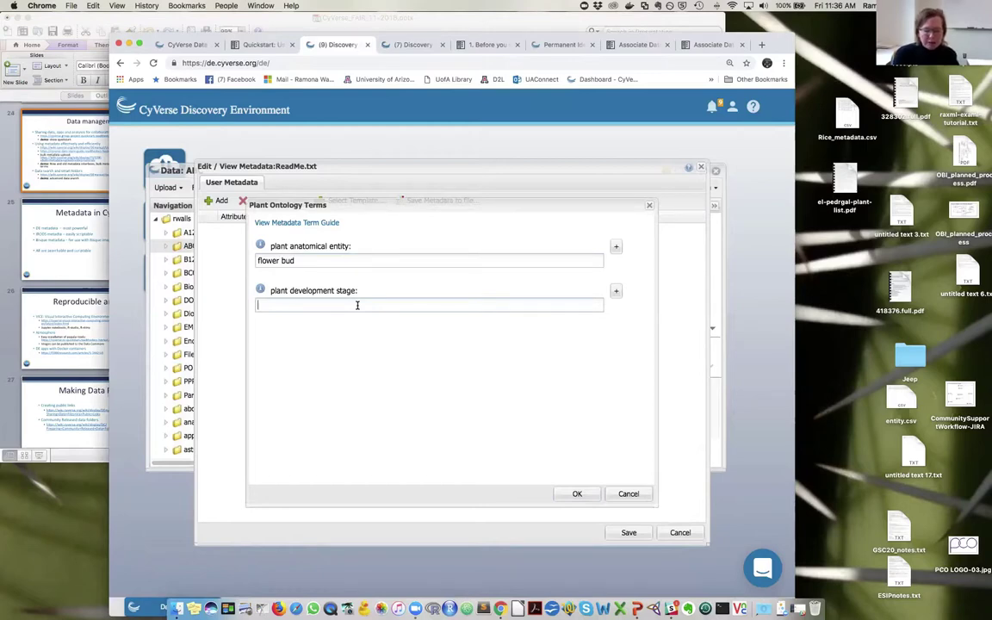
{"action": "type", "text": "flower"}
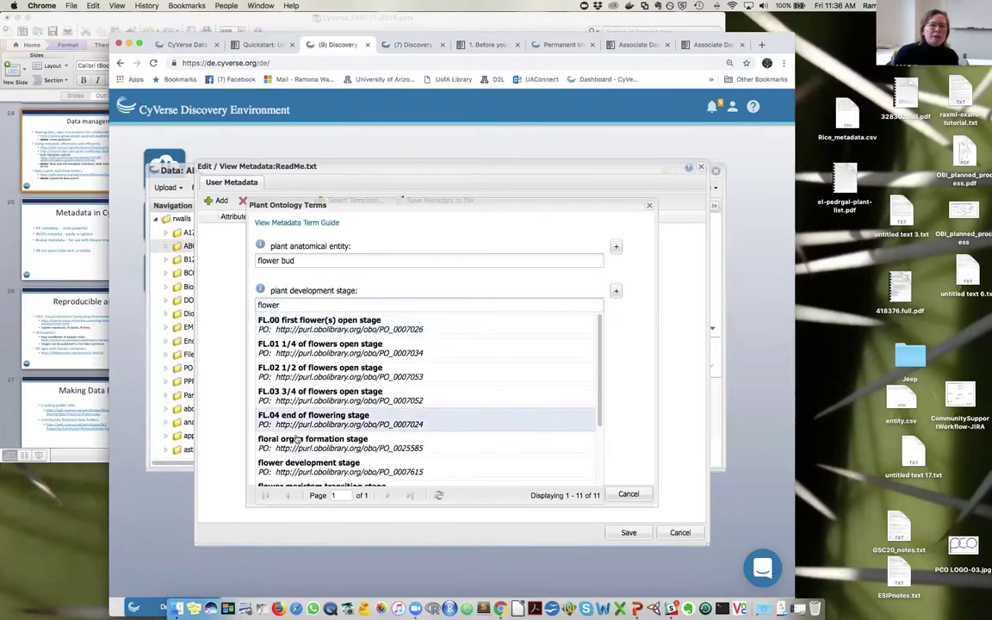
{"action": "scroll", "coordinate": [307, 409], "scroll_direction": "down", "scroll_amount": 1}
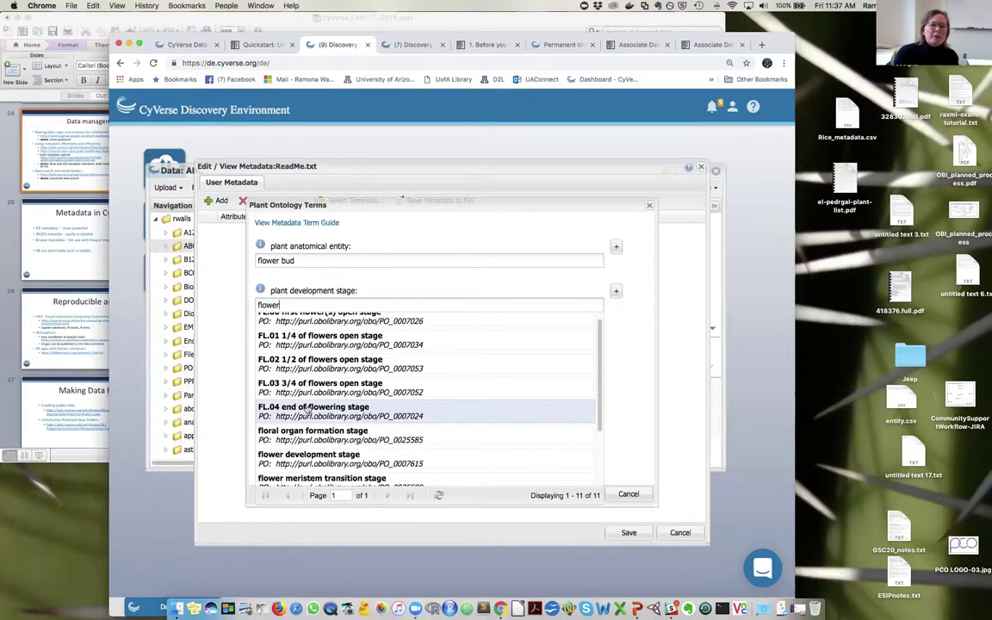
{"action": "left_click", "coordinate": [328, 360]}
{"action": "left_click", "coordinate": [577, 494]}
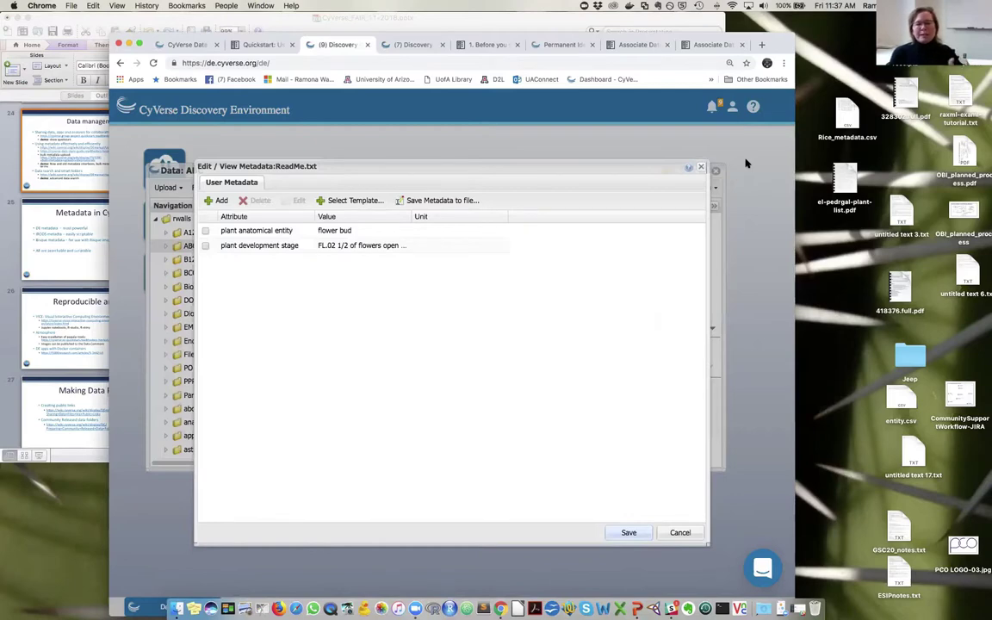
- Close ReadMe.txt's metadata editor and open the A123 folder listing 012.txt to 789.txt
{"action": "left_click", "coordinate": [638, 537]}
{"action": "left_click", "coordinate": [49, 151]}
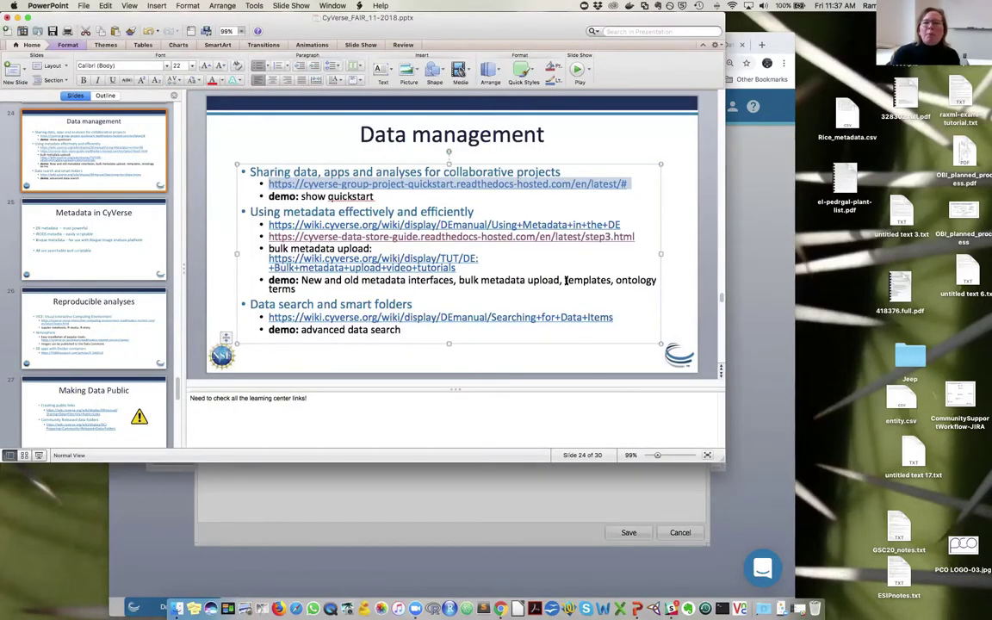
{"action": "left_click", "coordinate": [748, 465]}
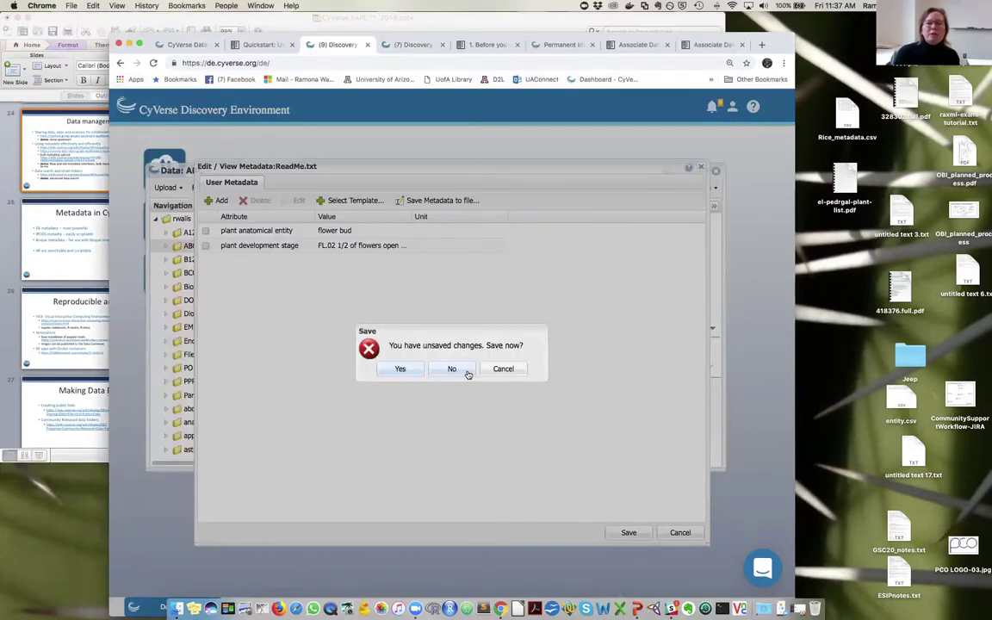
{"action": "left_click", "coordinate": [400, 369]}
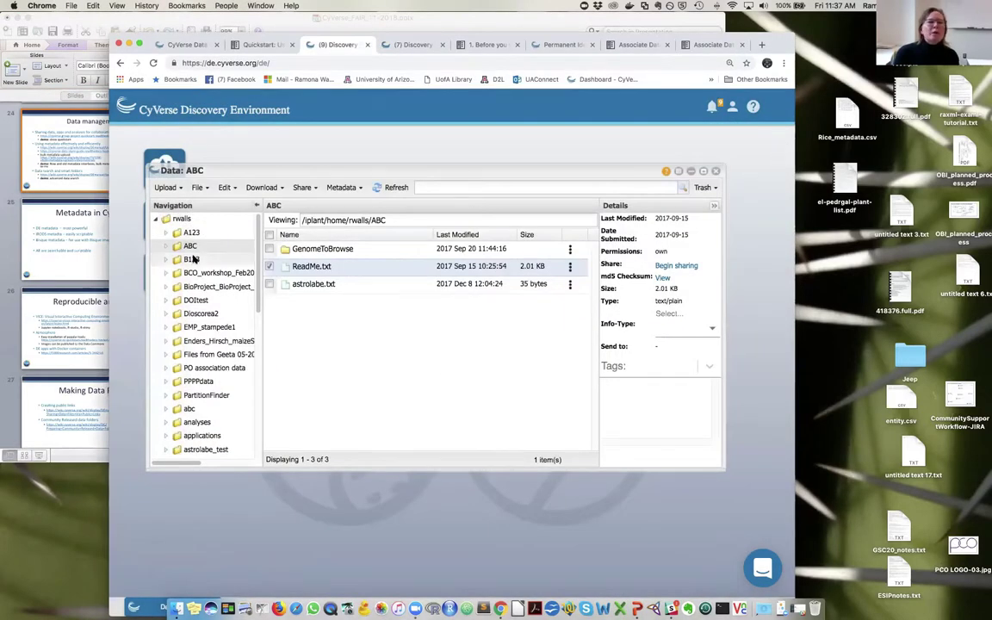
{"action": "left_click", "coordinate": [191, 233]}
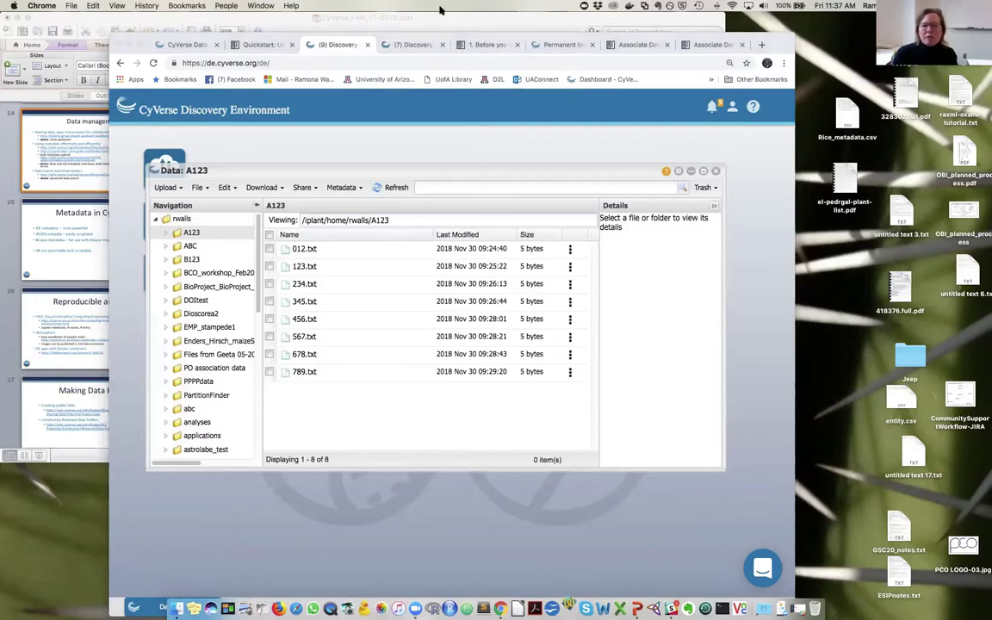
- Reopen Rice_metadata.csv in TextWrangler from recent files, then return to the browser
{"action": "key", "text": "super+Tab"}
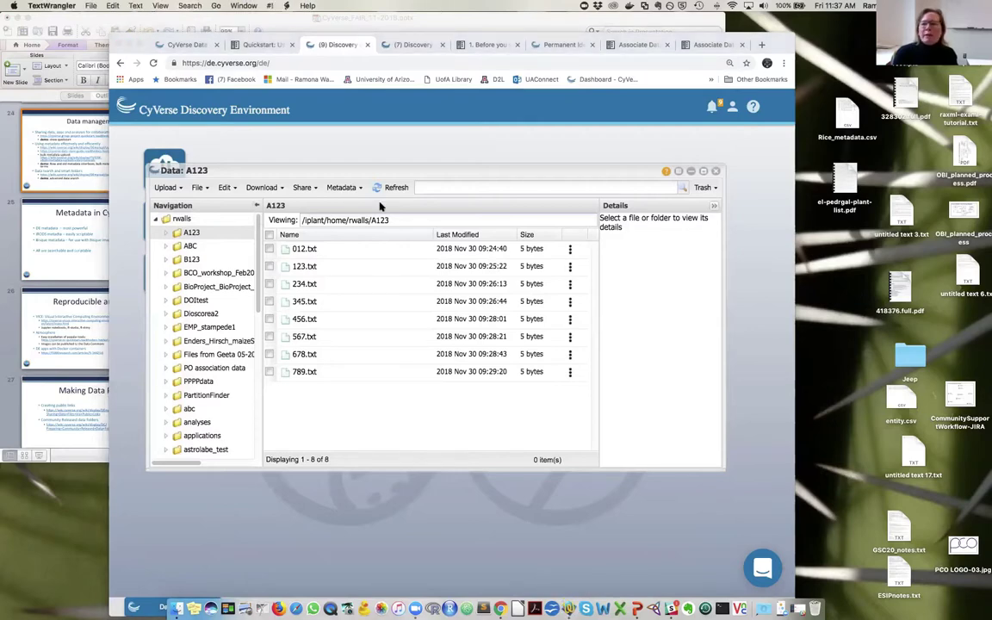
{"action": "key", "text": "super+n"}
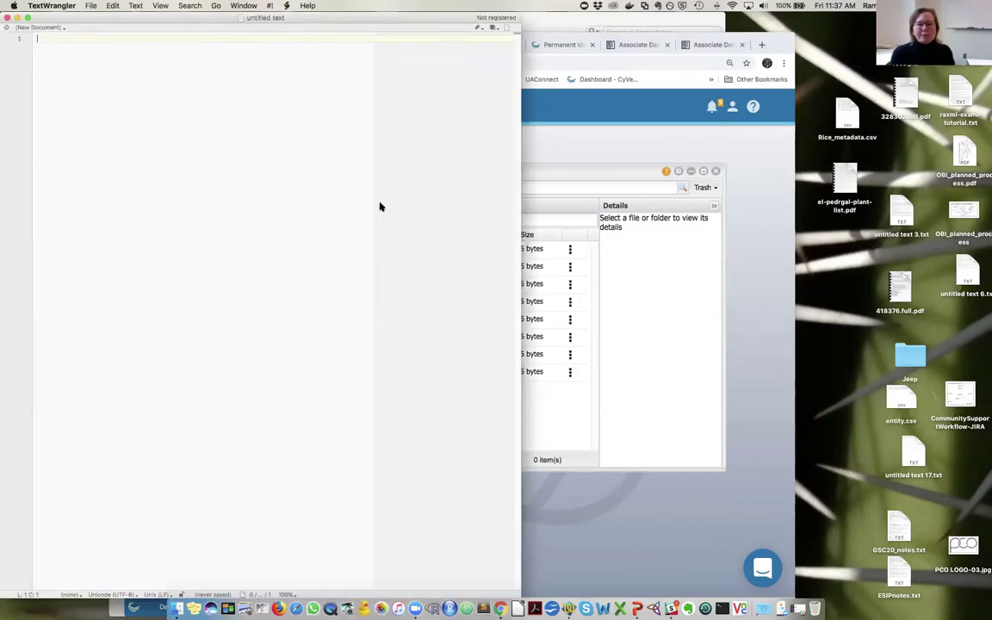
{"action": "left_click", "coordinate": [91, 6]}
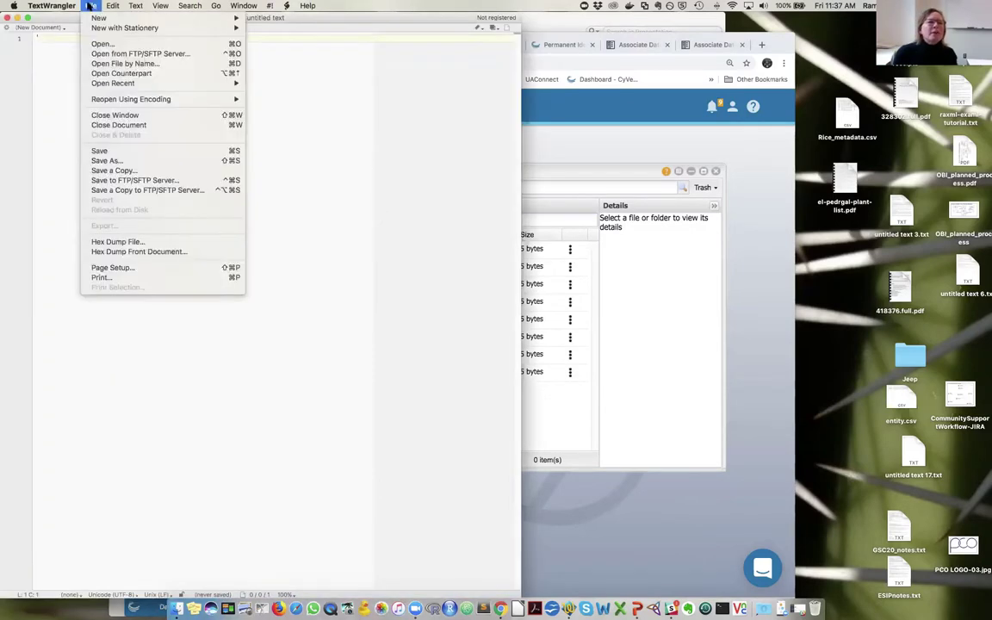
{"action": "mouse_move", "coordinate": [214, 82]}
{"action": "left_click", "coordinate": [278, 94]}
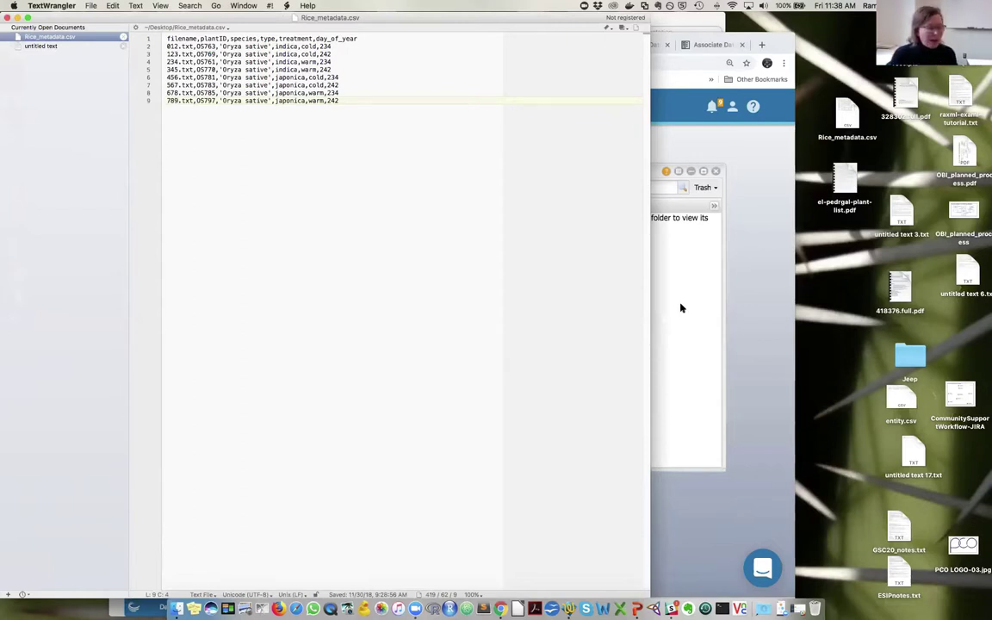
{"action": "left_click", "coordinate": [751, 348]}
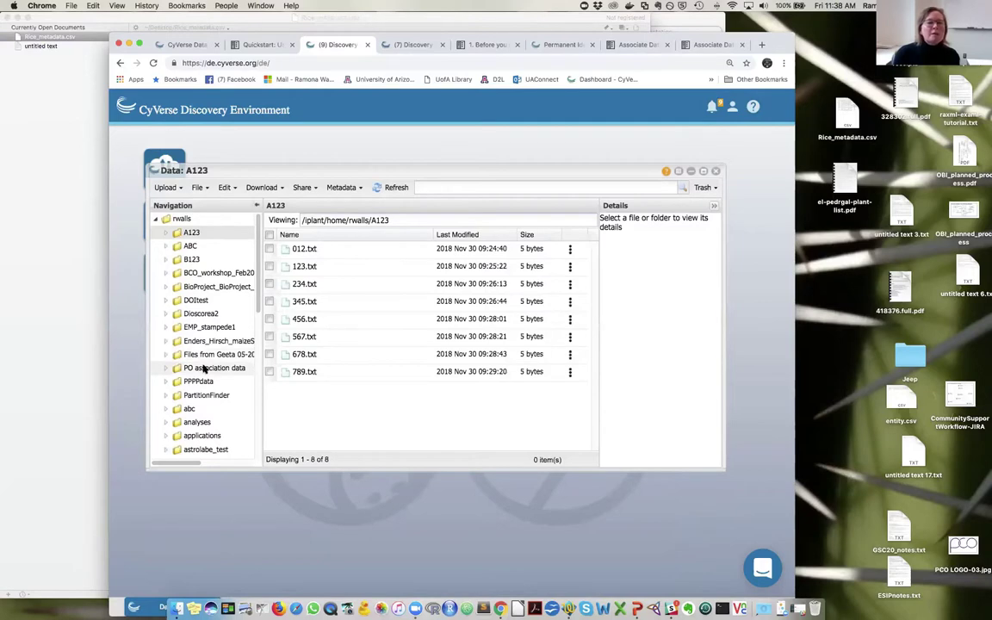
- Open the A123 folder inside the rwalls home folder
{"action": "left_click", "coordinate": [181, 220]}
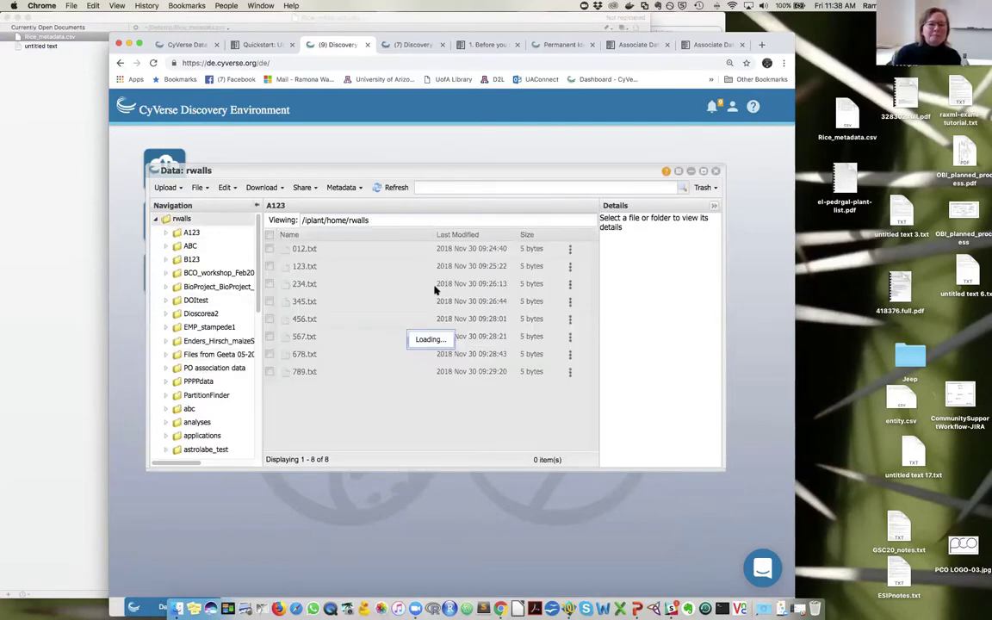
{"action": "left_click", "coordinate": [308, 249]}
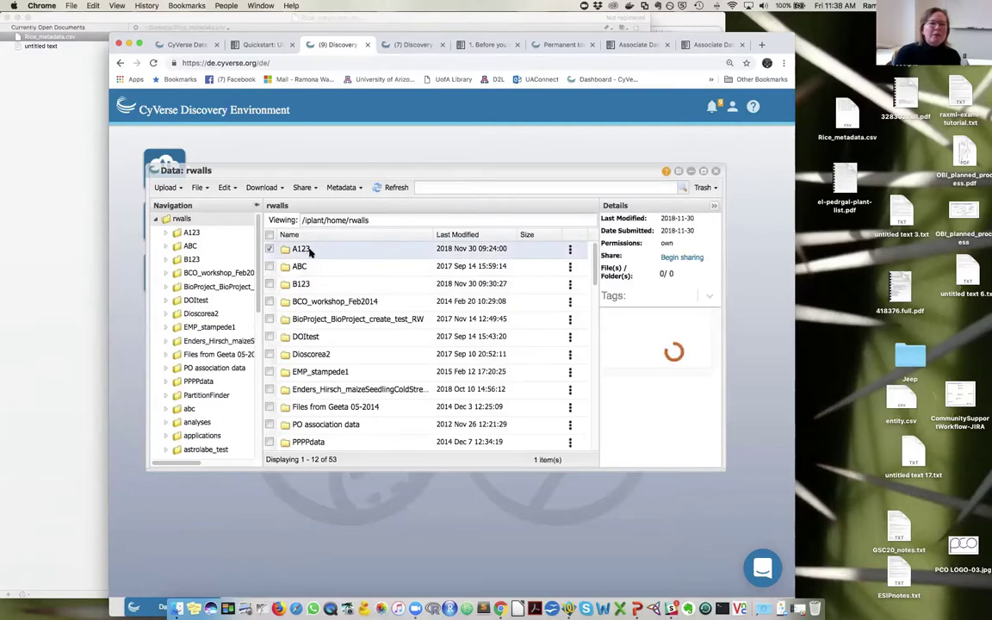
{"action": "double_click", "coordinate": [303, 250]}
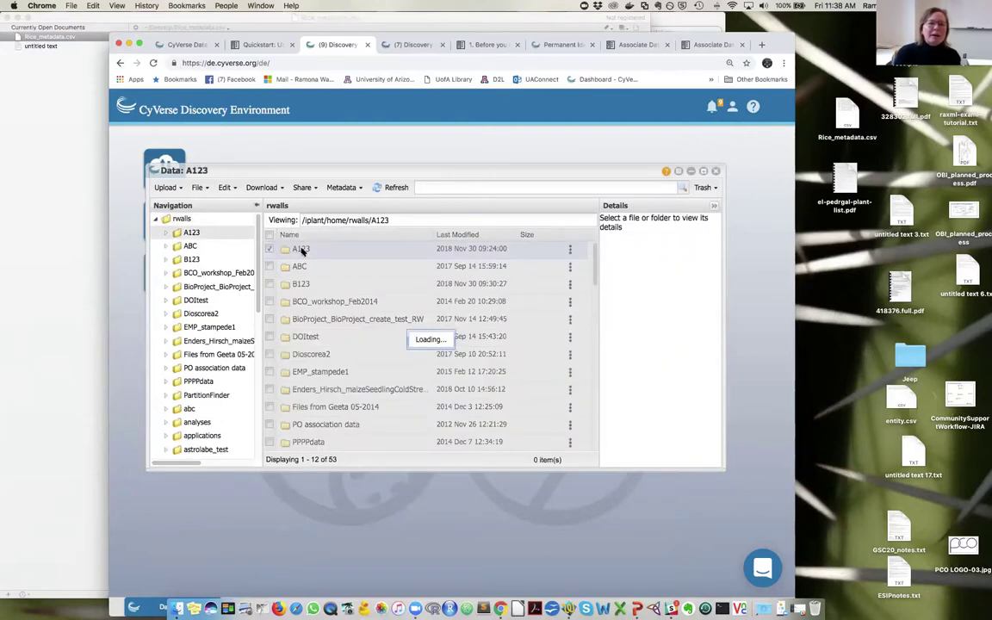
- Upload Rice_metadata.csv from the Desktop into A123 using Simple Upload
{"action": "left_click", "coordinate": [159, 188]}
{"action": "left_click", "coordinate": [191, 205]}
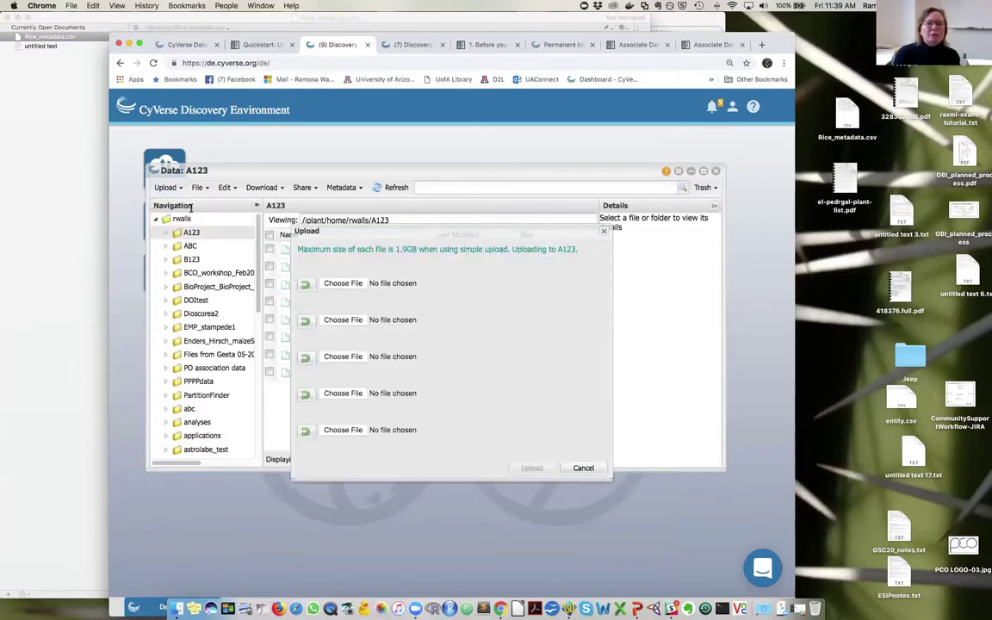
{"action": "left_click", "coordinate": [336, 283]}
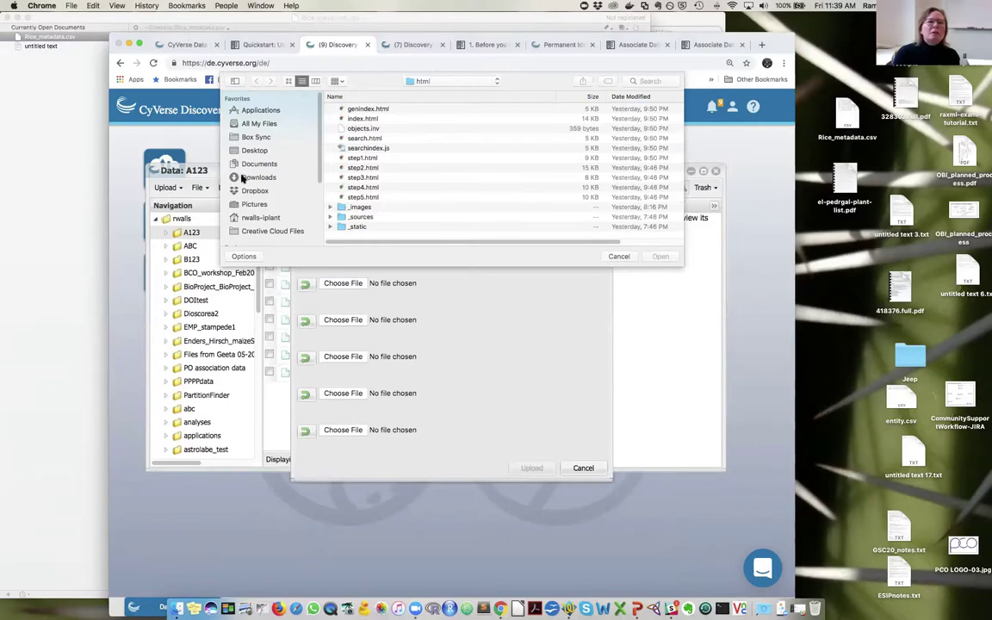
{"action": "left_click", "coordinate": [248, 151]}
{"action": "left_click", "coordinate": [370, 110]}
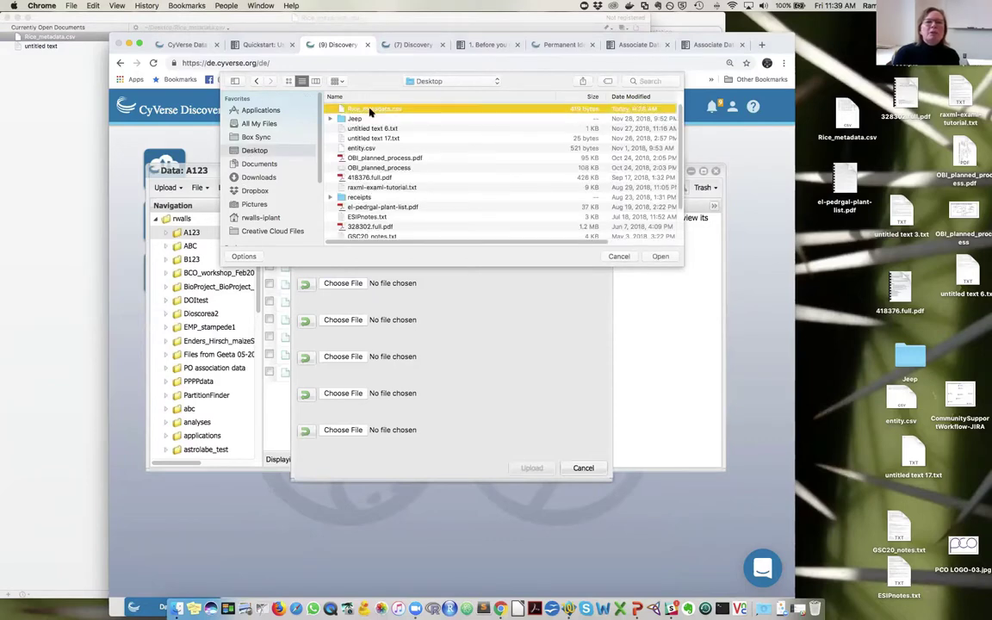
{"action": "key", "text": "Escape"}
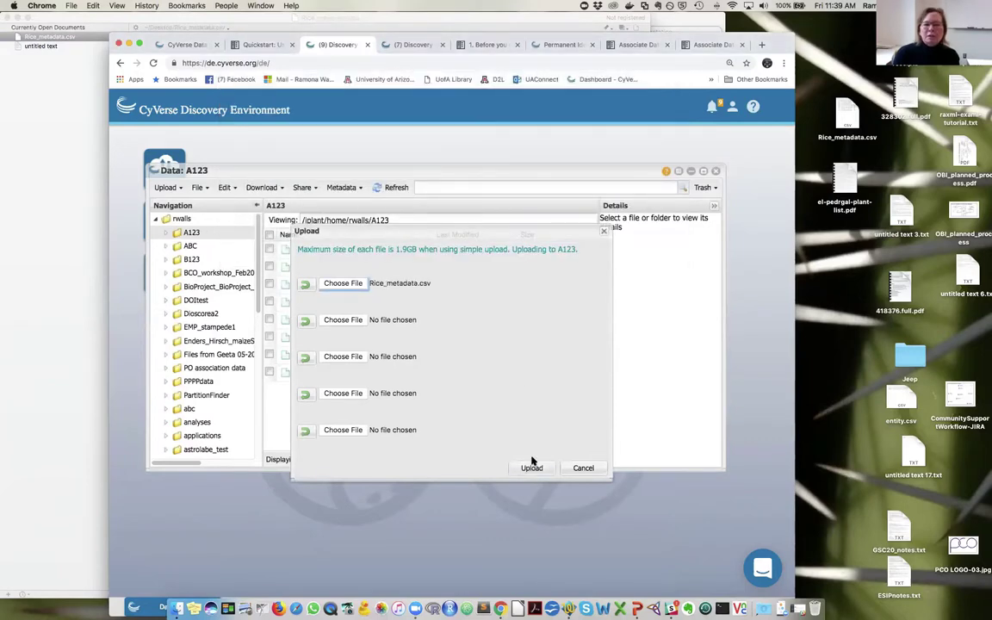
{"action": "left_click", "coordinate": [531, 465]}
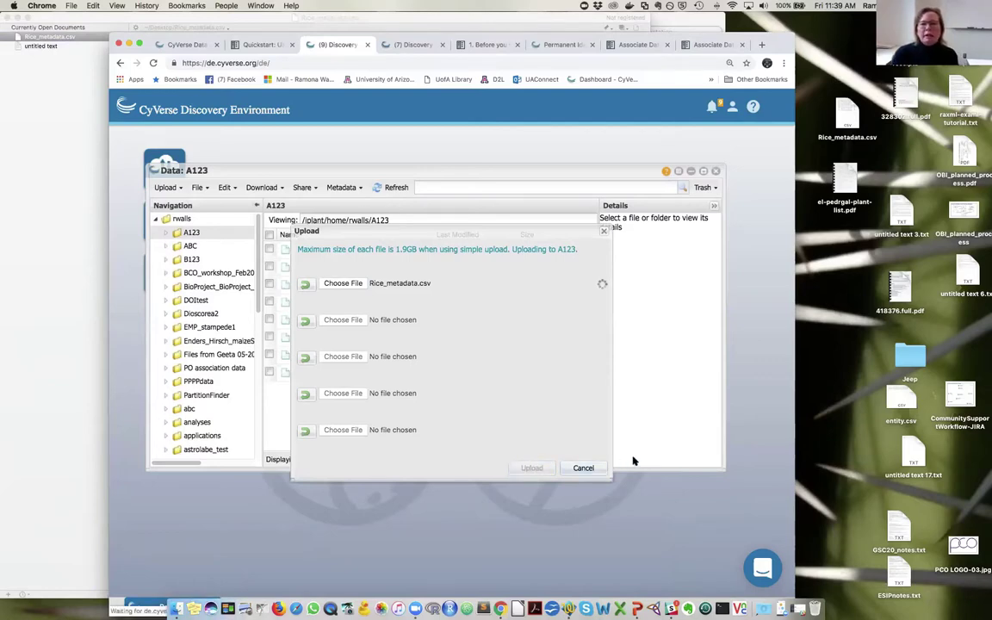
- Refresh the A123 listing, then go back to the rwalls home folder and select A123
{"action": "left_click", "coordinate": [394, 191]}
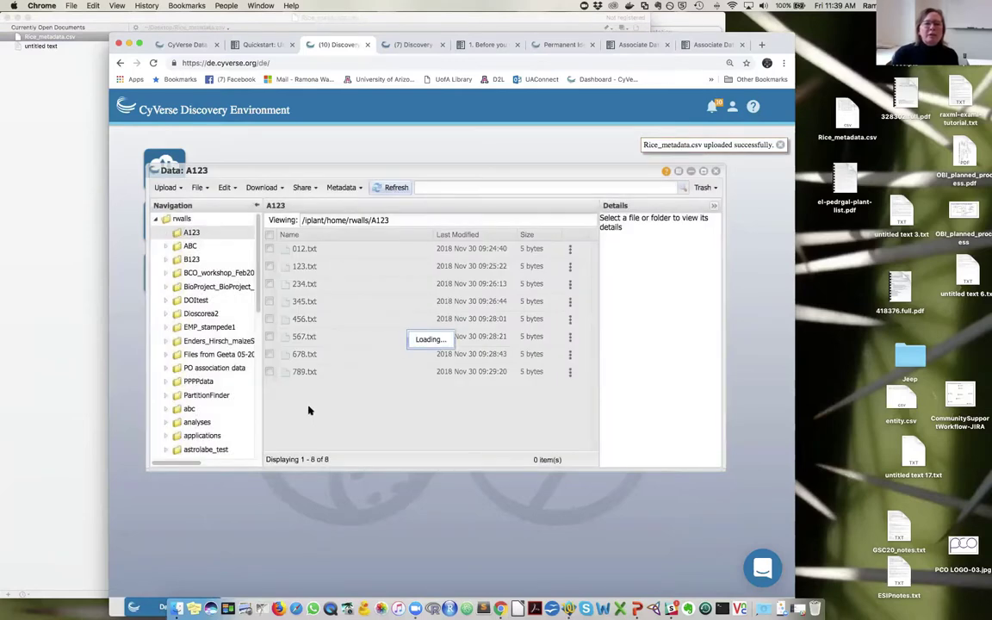
{"action": "left_click", "coordinate": [269, 249]}
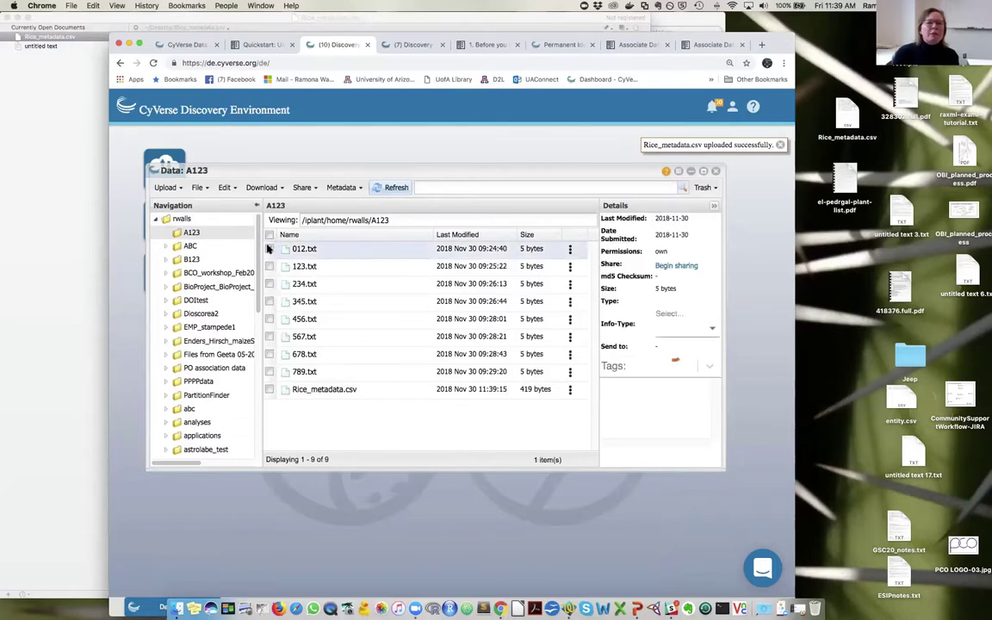
{"action": "left_click", "coordinate": [341, 187]}
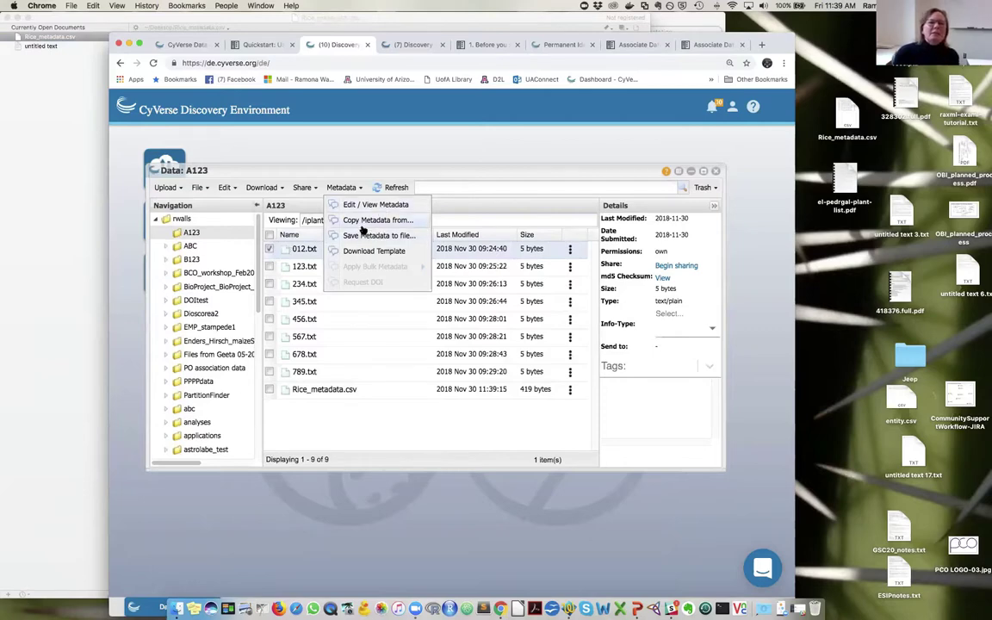
{"action": "left_click", "coordinate": [178, 218]}
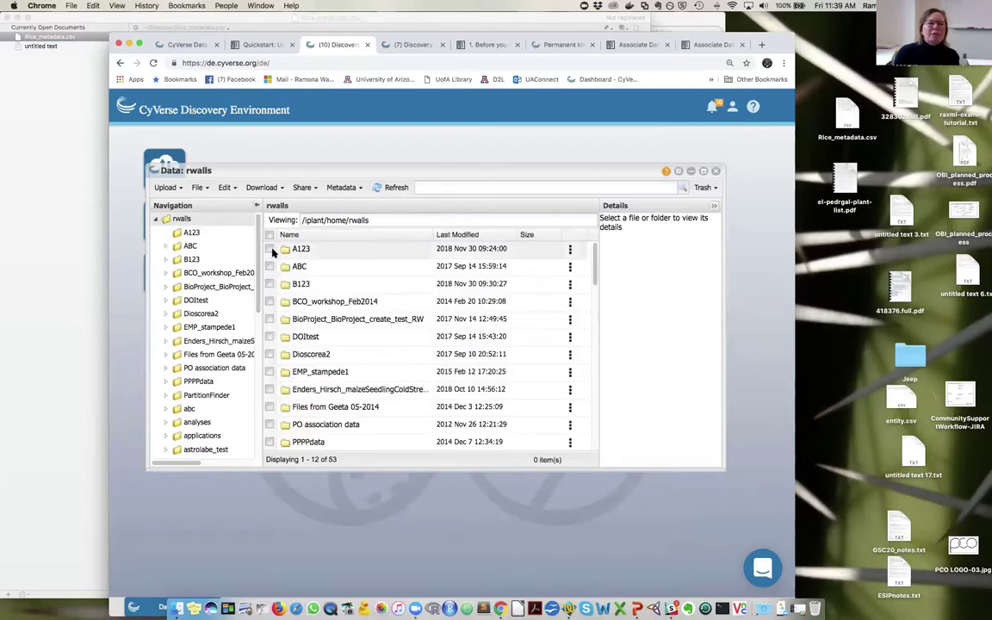
{"action": "left_click", "coordinate": [270, 249]}
- Open the Apply Bulk Metadata dialog for the A123 folder
{"action": "left_click", "coordinate": [342, 186]}
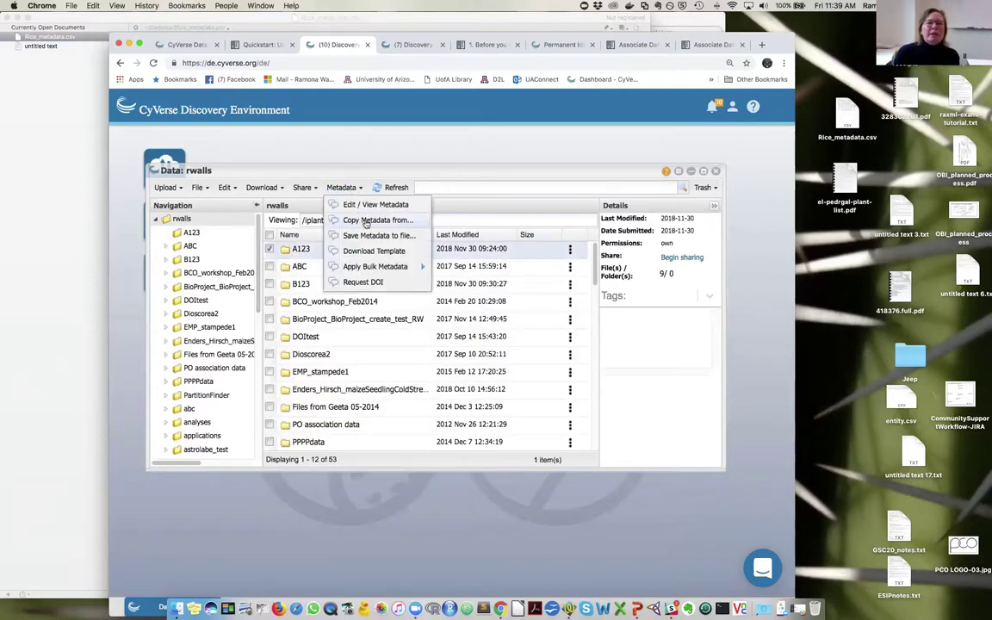
{"action": "mouse_move", "coordinate": [353, 268]}
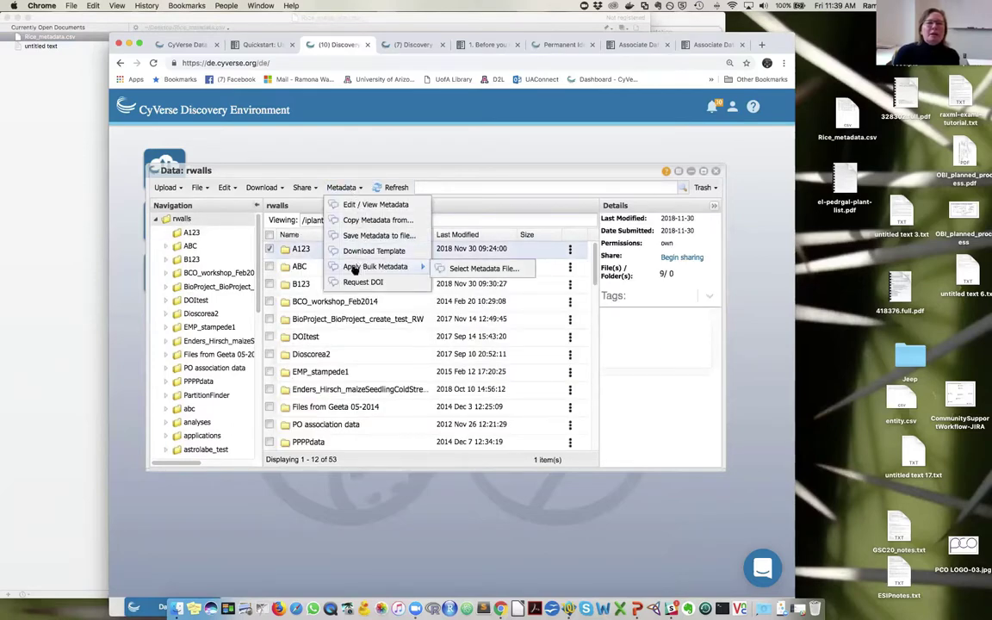
{"action": "left_click", "coordinate": [475, 269]}
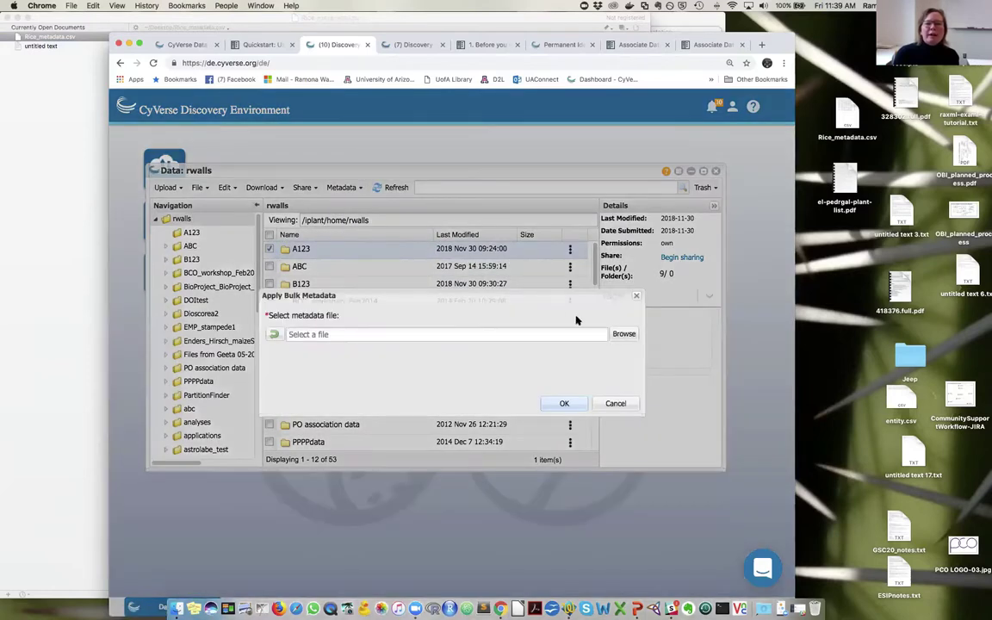
- Select B123/Rice_metadata.csv as the metadata file, after checking its contents in TextWrangler
{"action": "left_click", "coordinate": [622, 335]}
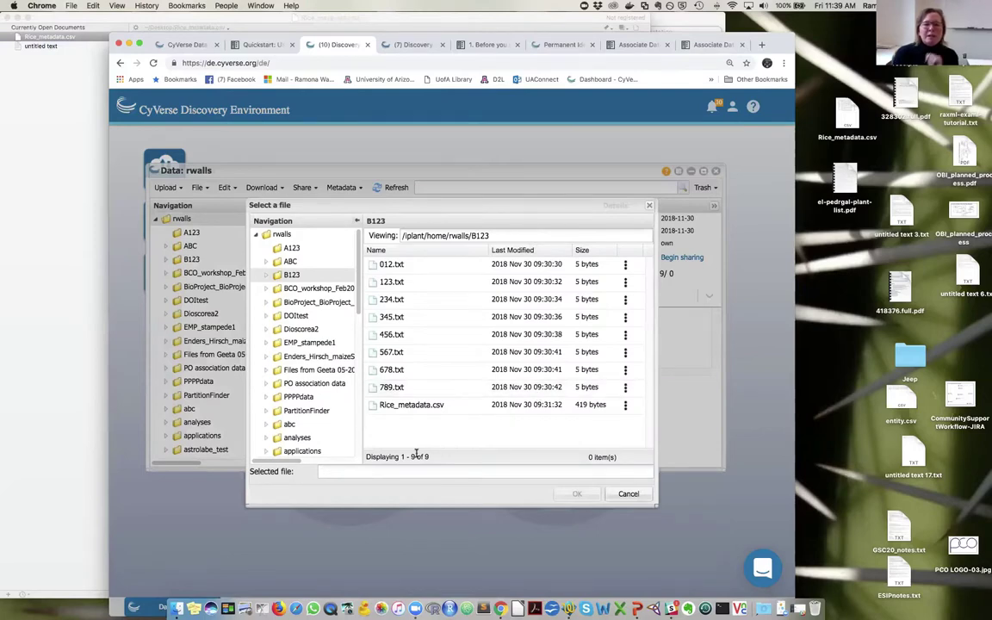
{"action": "left_click", "coordinate": [410, 406]}
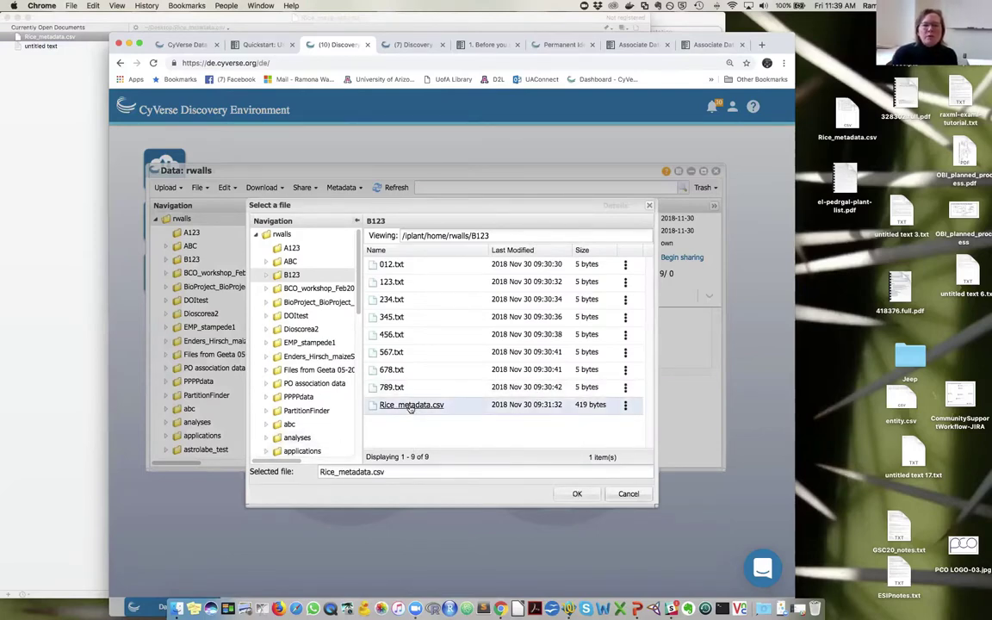
{"action": "left_click", "coordinate": [56, 204]}
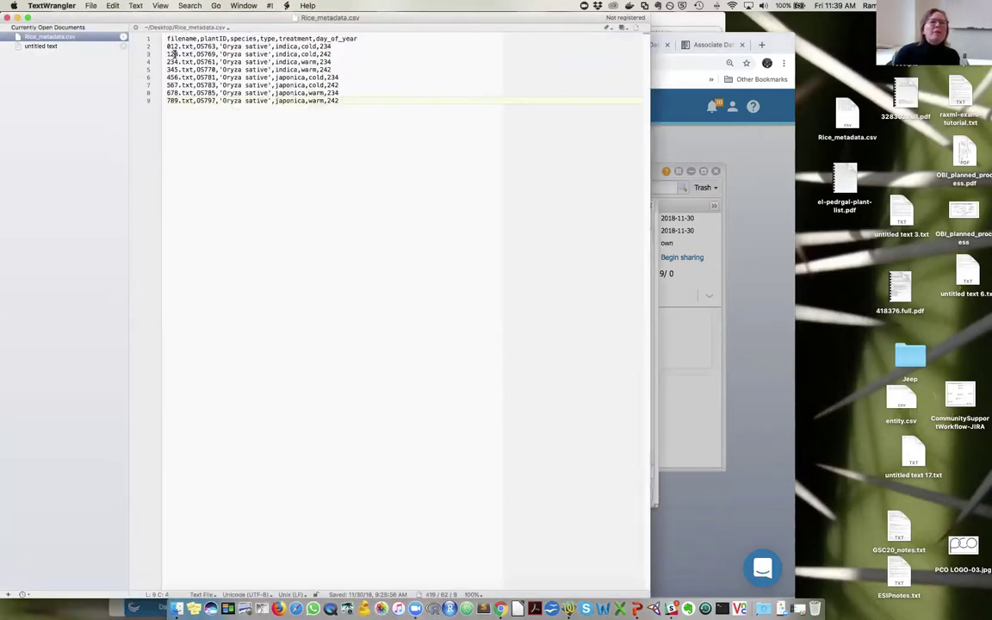
{"action": "left_click", "coordinate": [663, 330]}
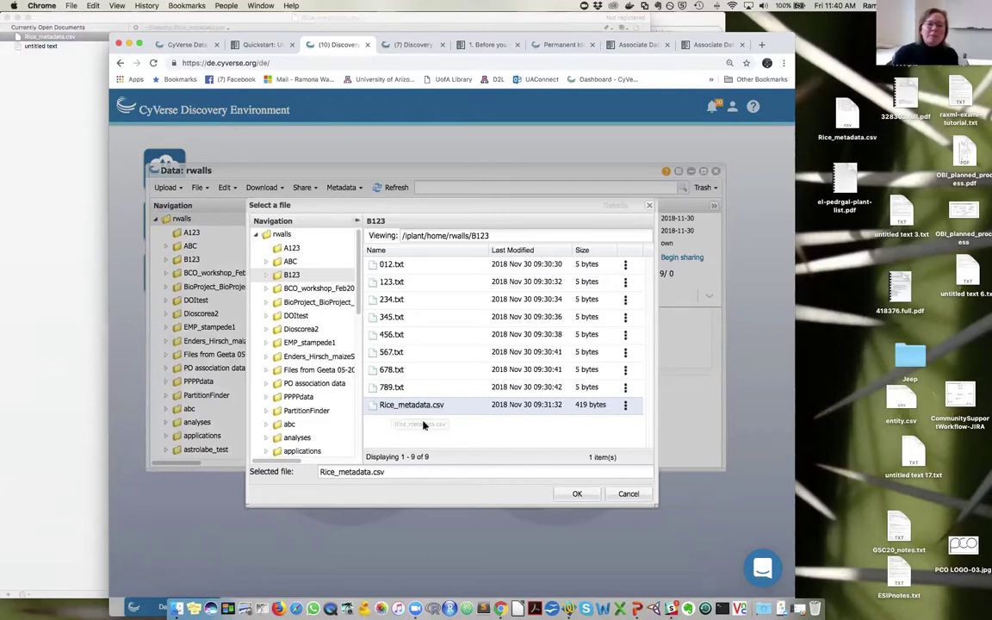
{"action": "left_click", "coordinate": [577, 495]}
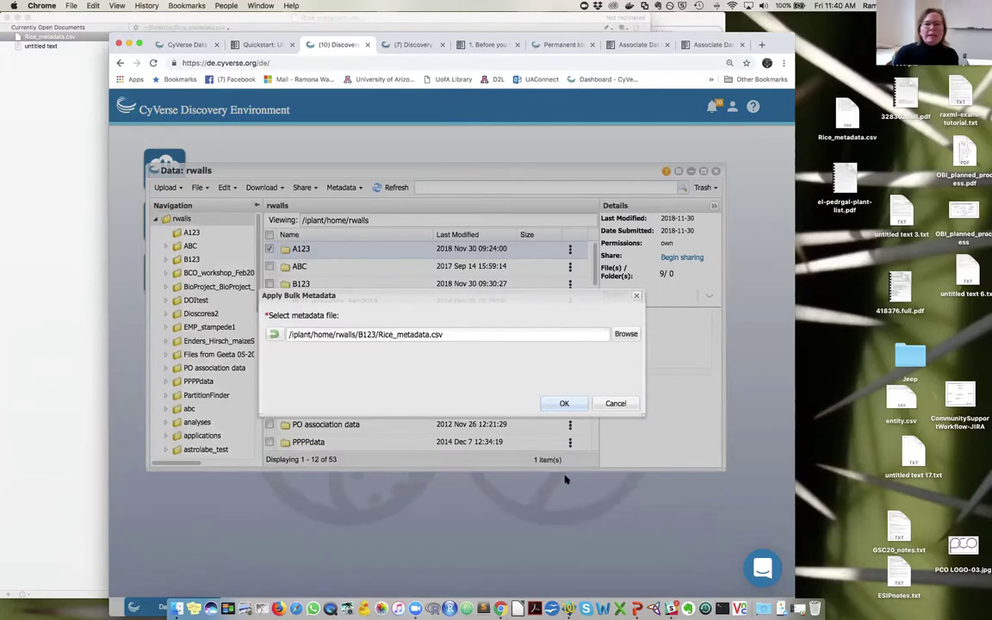
- Apply the bulk metadata, then verify 012.txt shows plantID OS763, indica, cold, day 234
{"action": "left_click", "coordinate": [564, 403]}
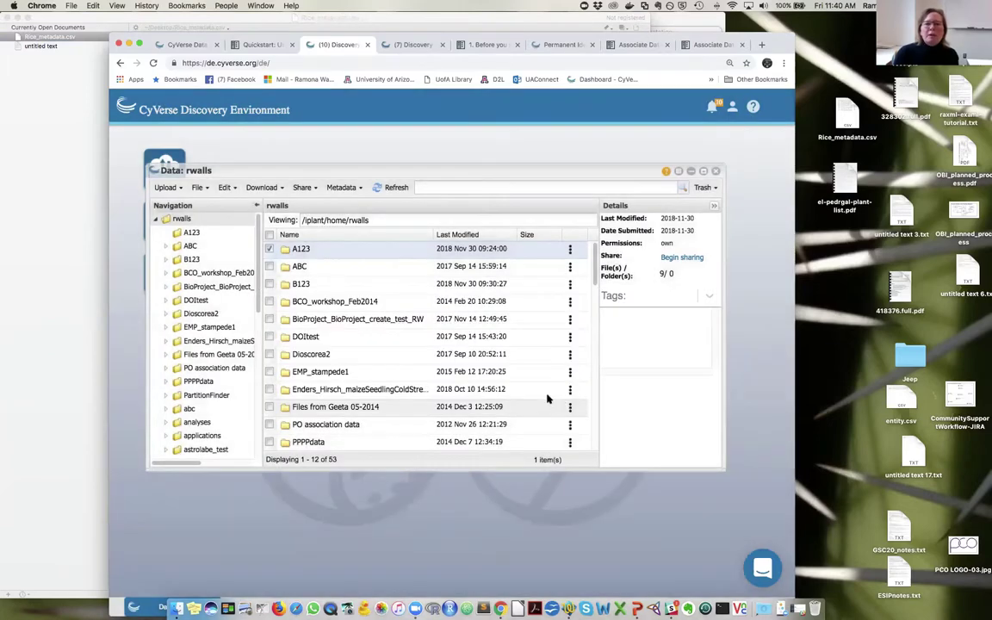
{"action": "double_click", "coordinate": [300, 251]}
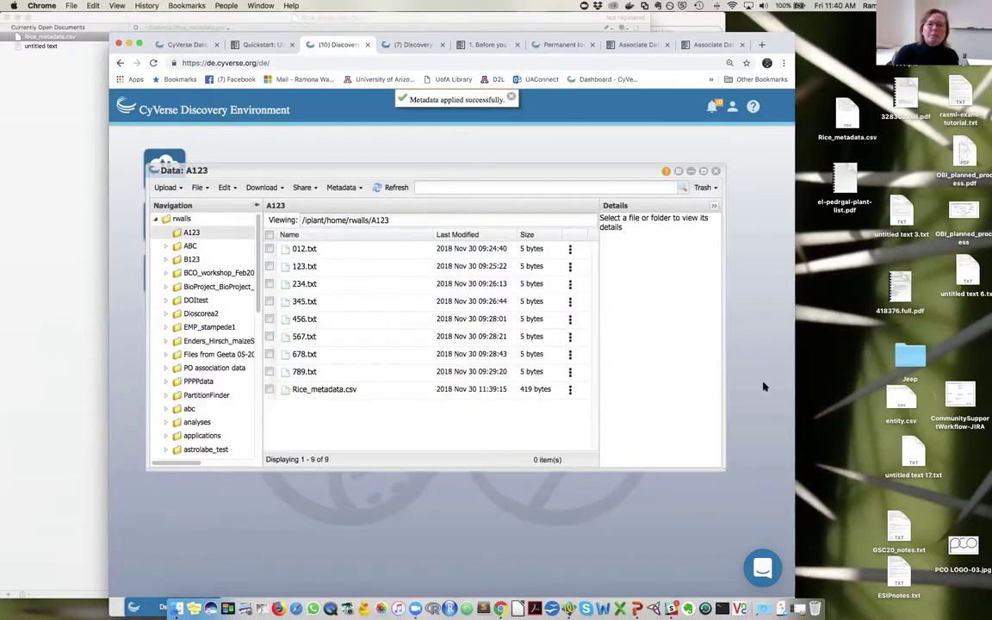
{"action": "left_click", "coordinate": [569, 249]}
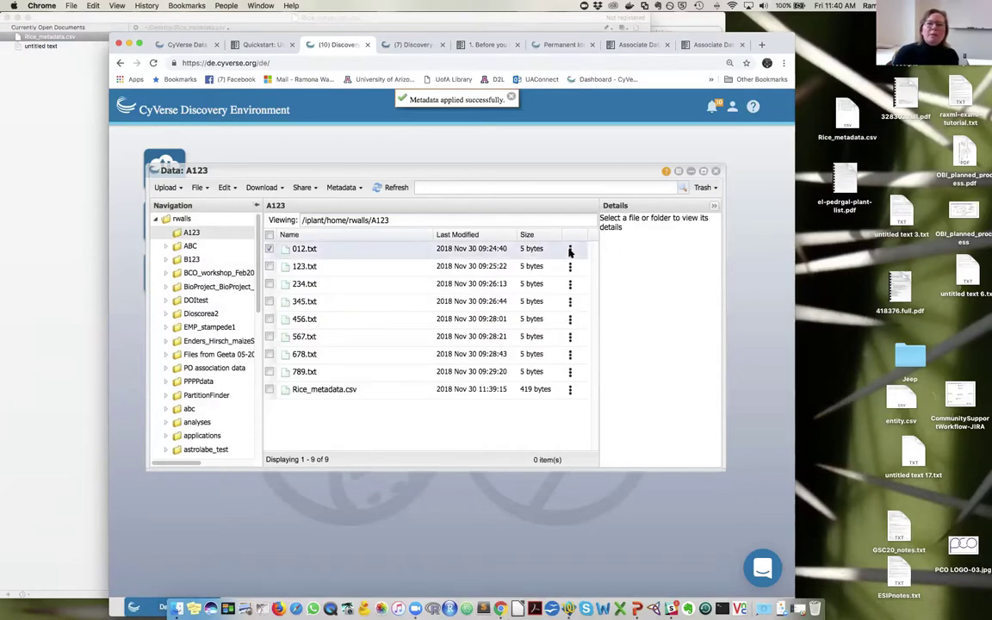
{"action": "left_click", "coordinate": [609, 306]}
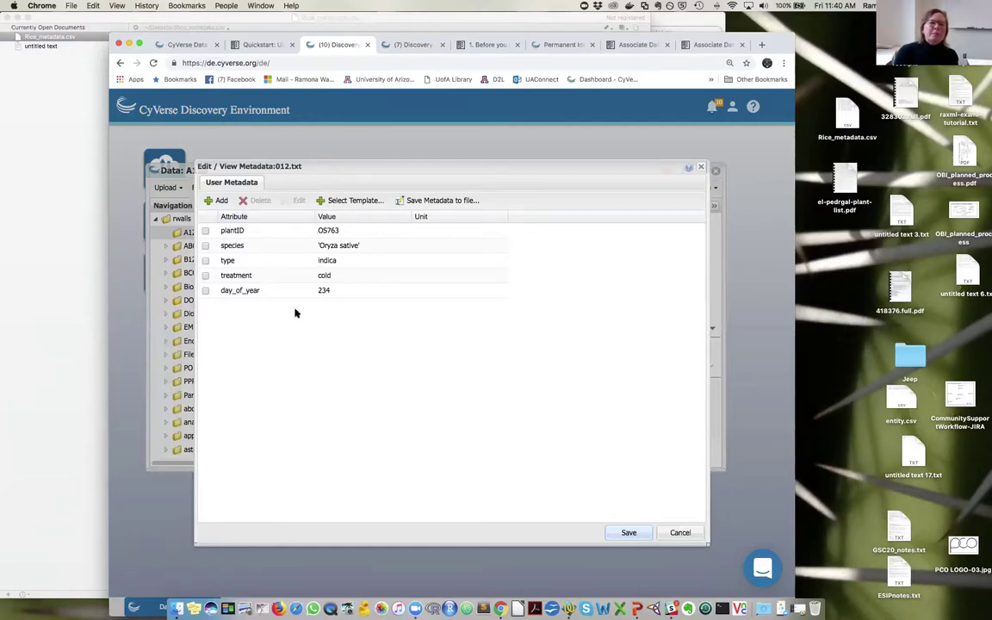
{"action": "left_click", "coordinate": [632, 533]}
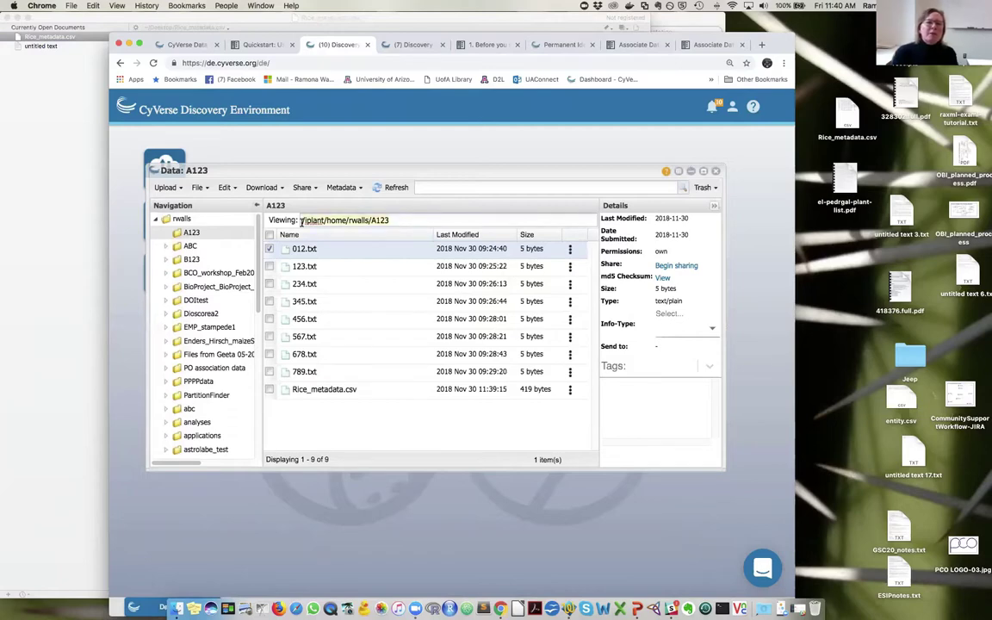
- Start an advanced search and add a Path Begins With criterion
{"action": "left_click", "coordinate": [683, 189]}
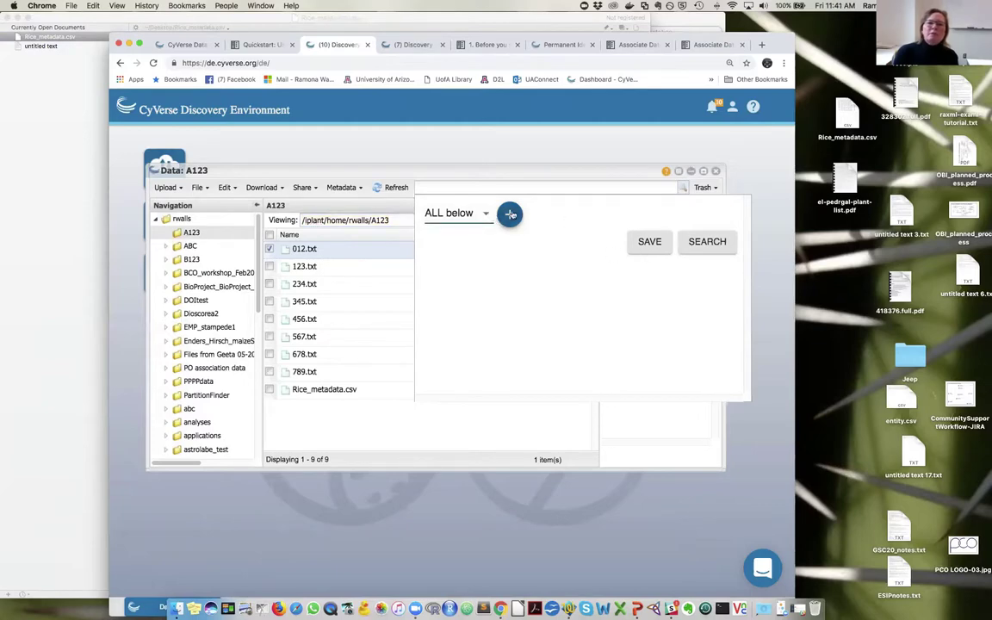
{"action": "left_click", "coordinate": [510, 214]}
{"action": "left_click", "coordinate": [531, 242]}
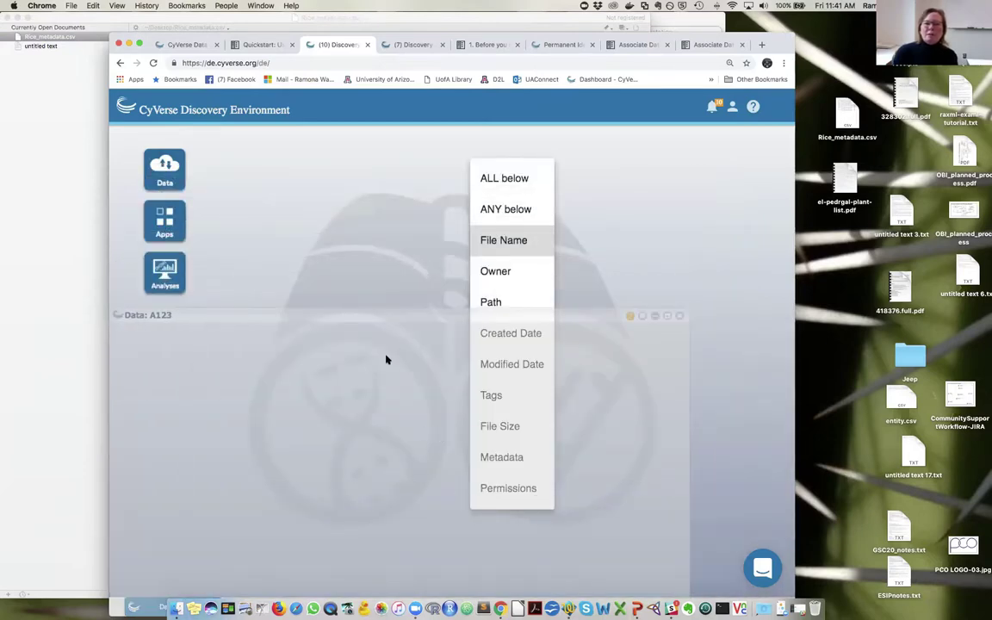
{"action": "left_click", "coordinate": [576, 193]}
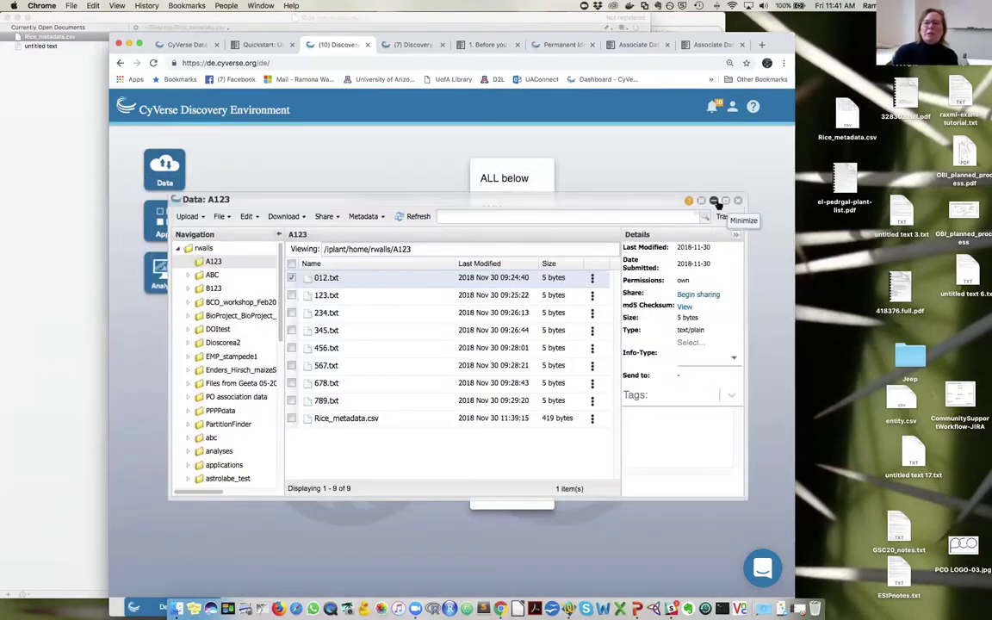
{"action": "left_click", "coordinate": [717, 205]}
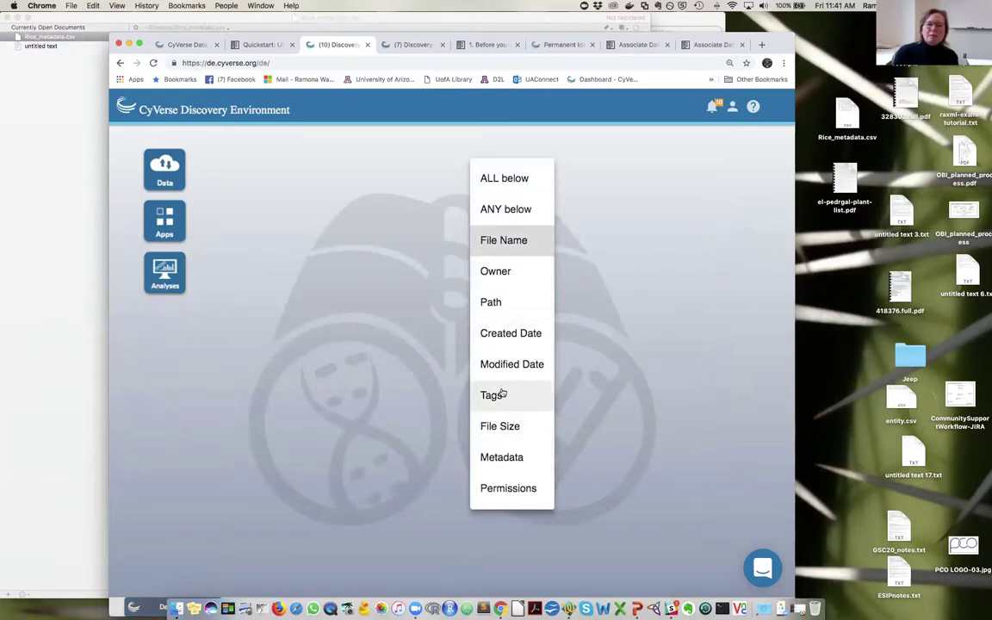
{"action": "left_click", "coordinate": [494, 301]}
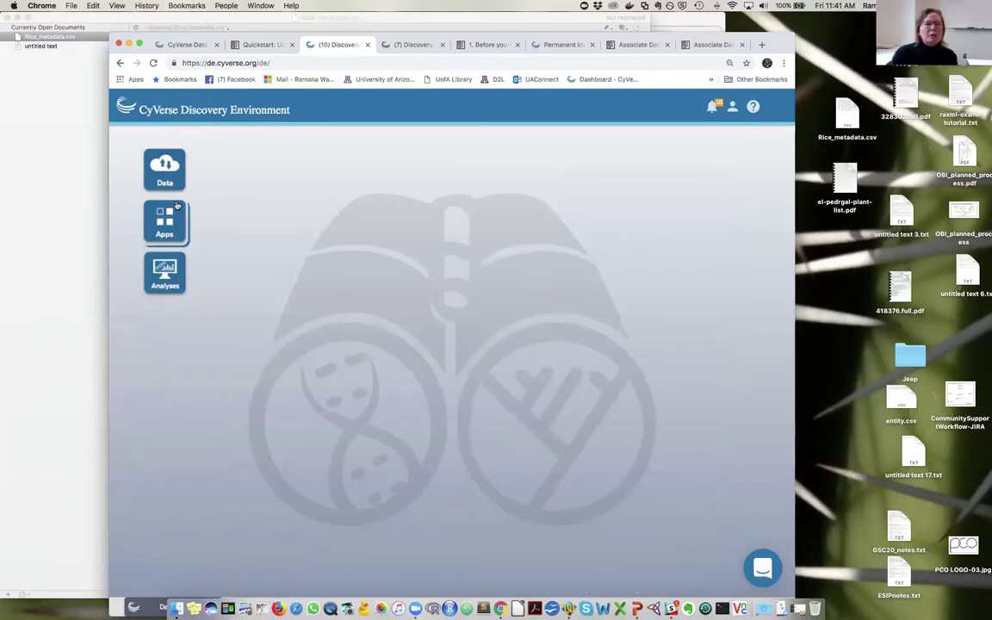
- Restore the A123 window and review 012.txt's metadata (OS763, Oryza sativa, indica, cold, 234) without changes
{"action": "left_click", "coordinate": [164, 166]}
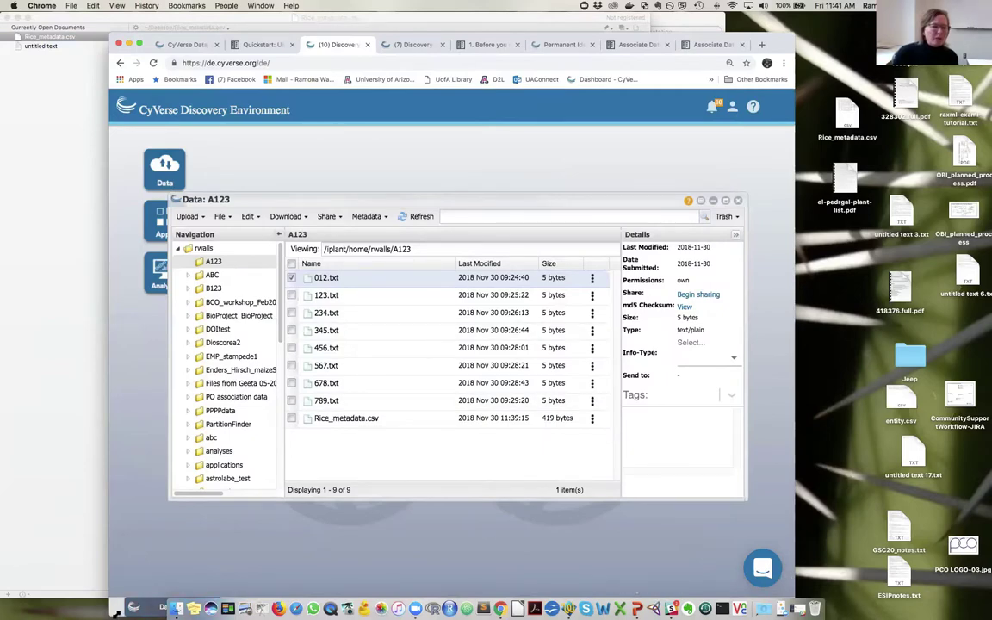
{"action": "left_click_drag", "start_coordinate": [121, 603], "coordinate": [155, 530]}
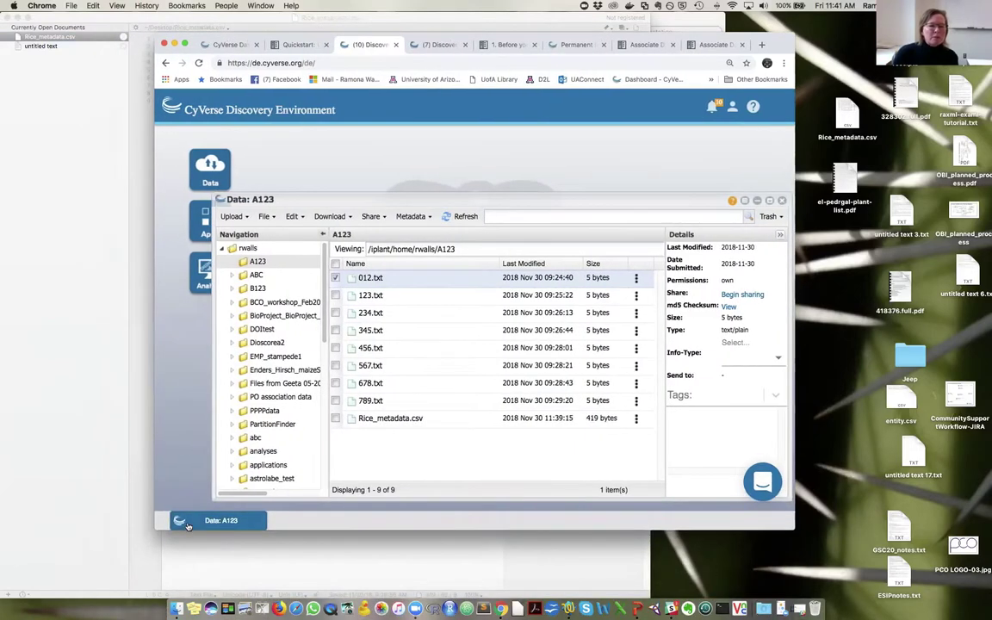
{"action": "left_click", "coordinate": [187, 526]}
{"action": "left_click", "coordinate": [200, 523]}
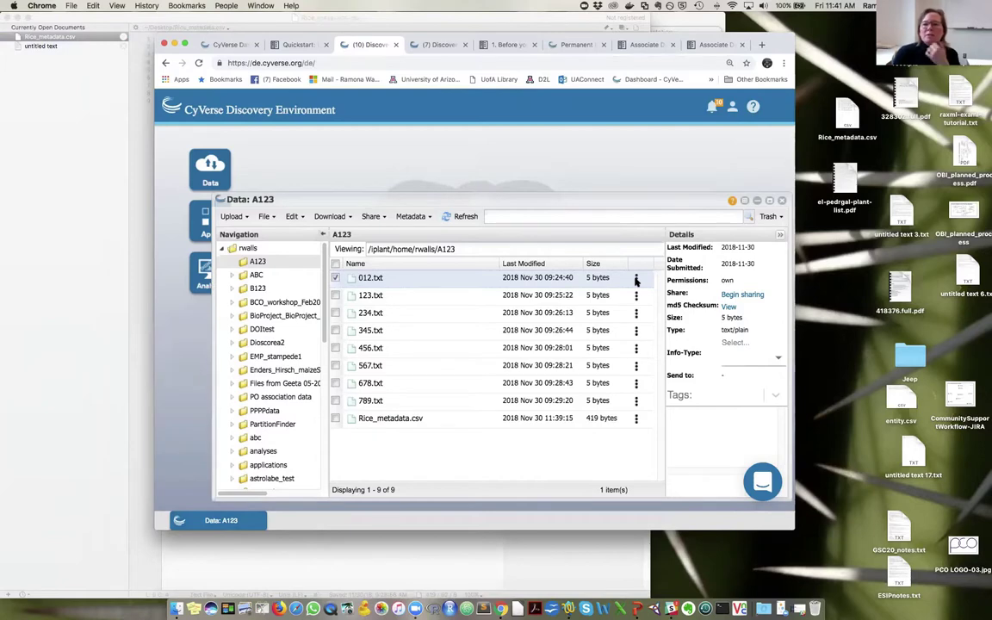
{"action": "left_click", "coordinate": [636, 280]}
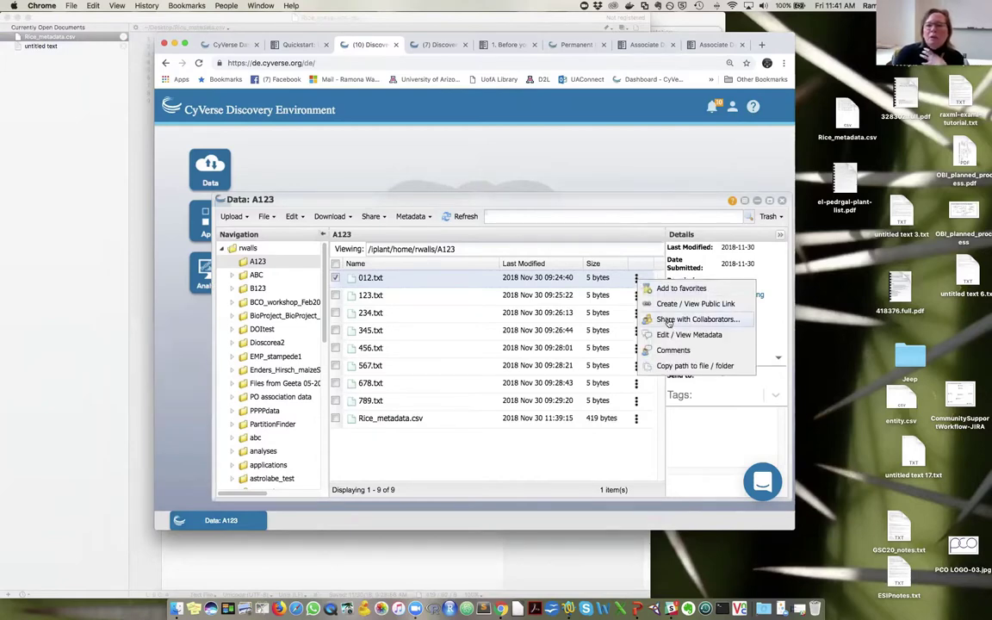
{"action": "left_click", "coordinate": [658, 307]}
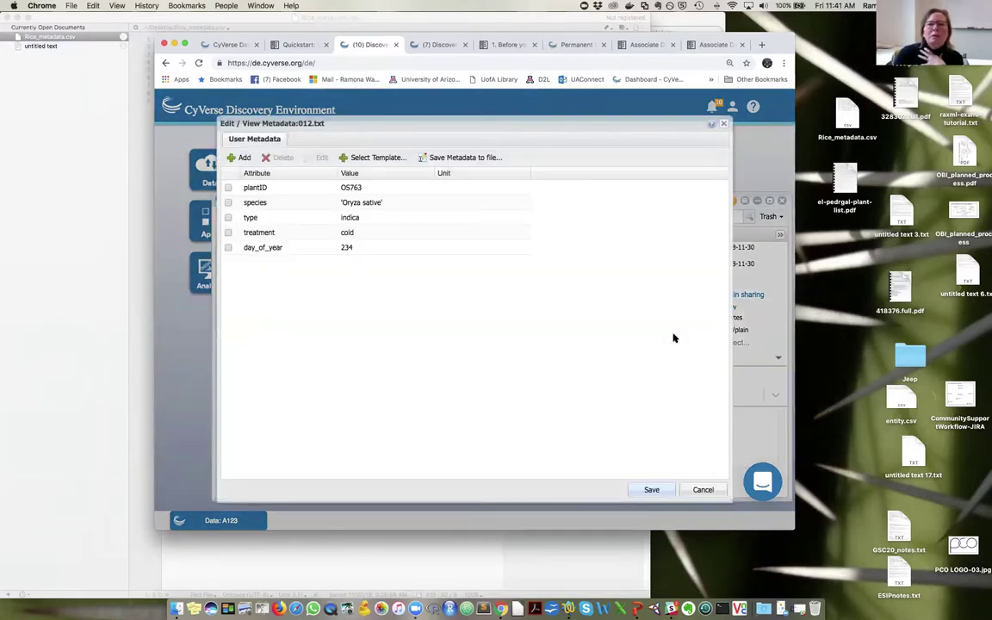
{"action": "left_click", "coordinate": [703, 489]}
- Set the search path condition to begin with /iplant/home/rwalls/A123
{"action": "left_click", "coordinate": [747, 217]}
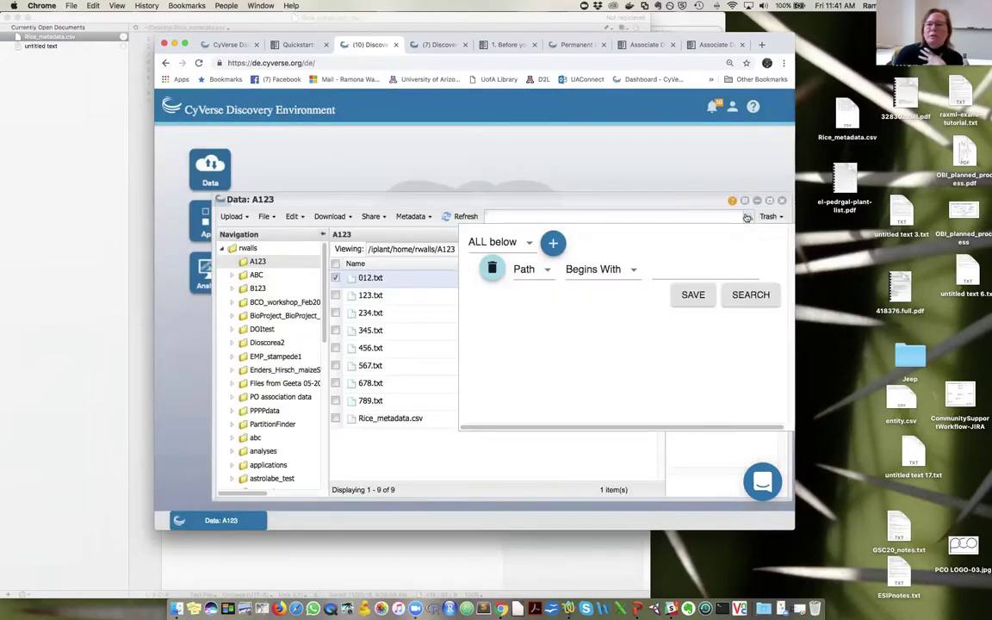
{"action": "left_click", "coordinate": [666, 274]}
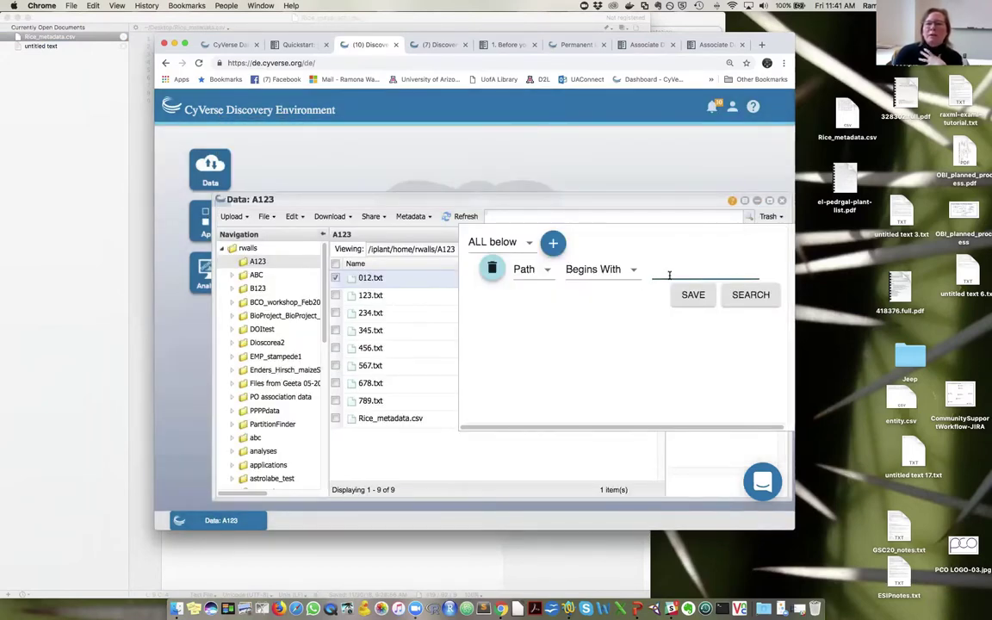
{"action": "type", "text": "/iplant/home/rwalls/A123"}
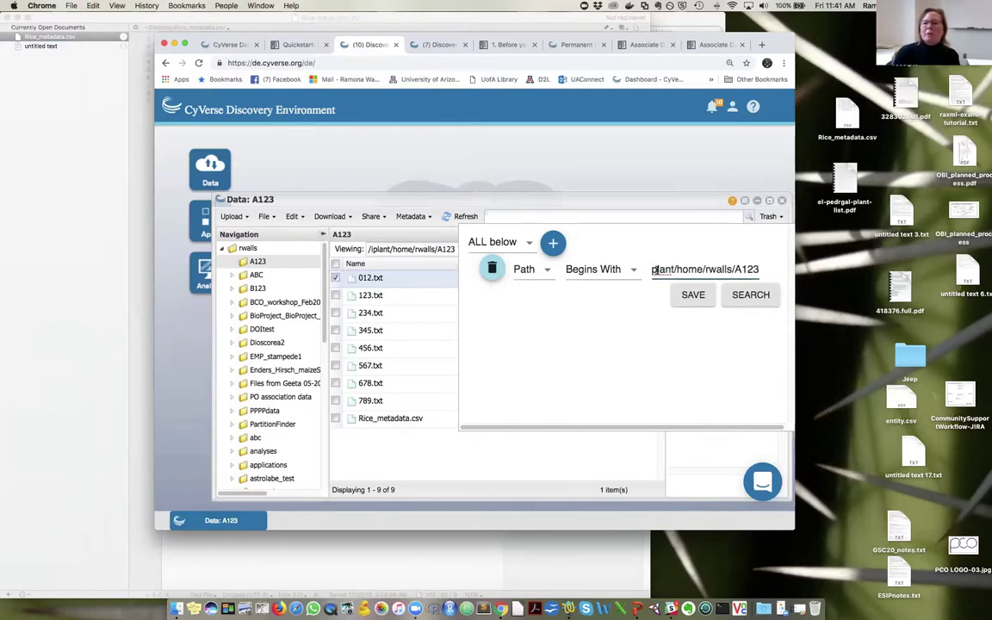
{"action": "left_click", "coordinate": [654, 269]}
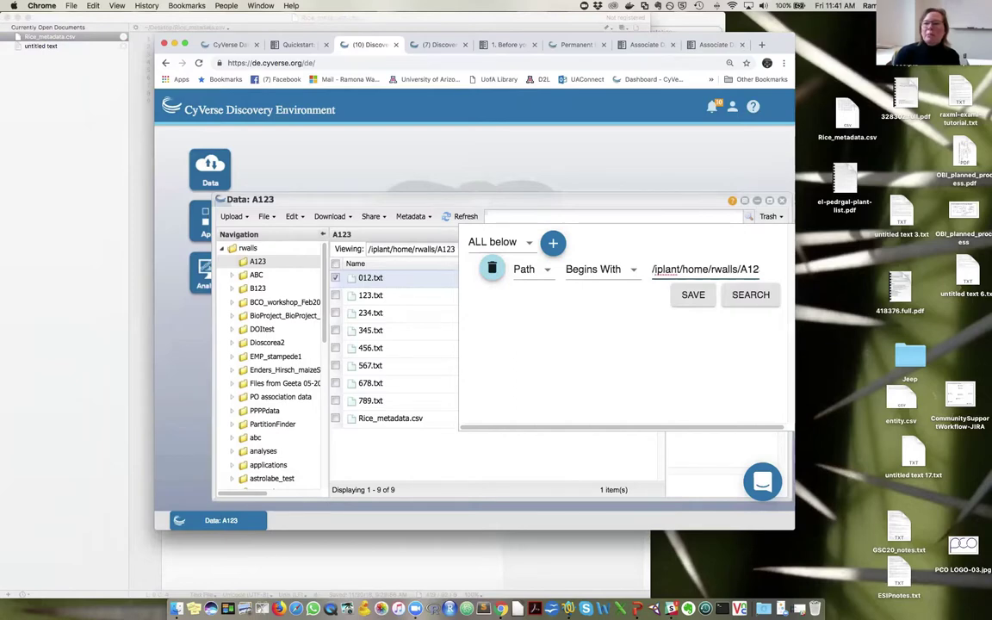
- Add a second search condition of type Metadata
{"action": "left_click", "coordinate": [555, 244]}
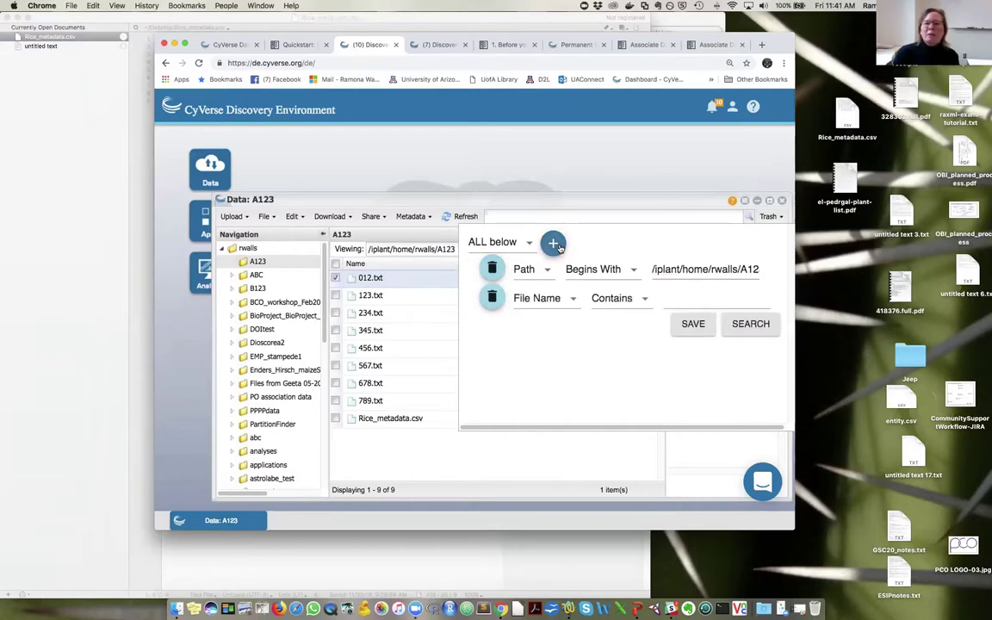
{"action": "left_click", "coordinate": [572, 299]}
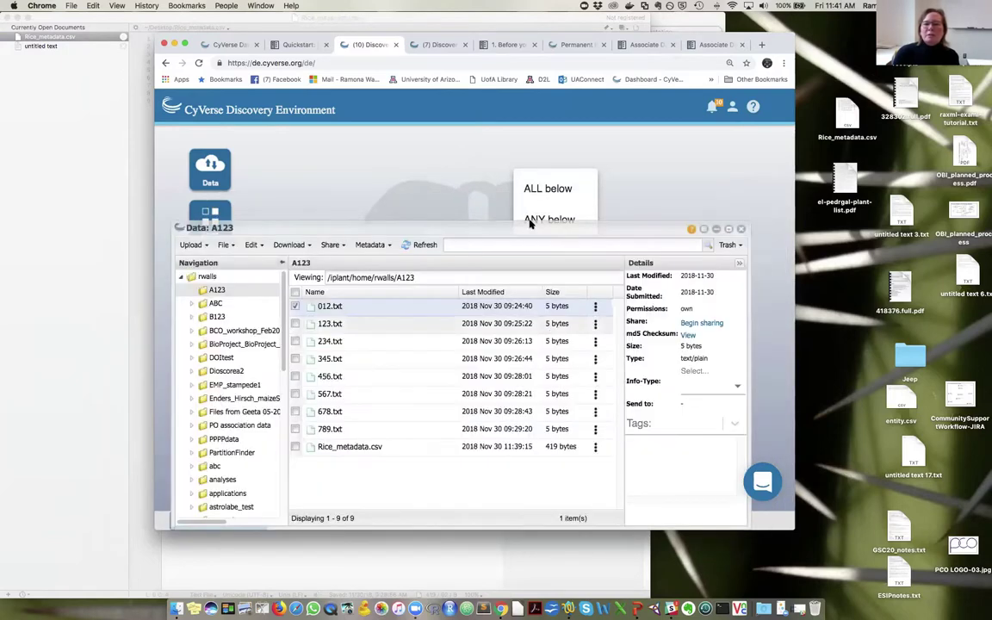
{"action": "left_click", "coordinate": [716, 228]}
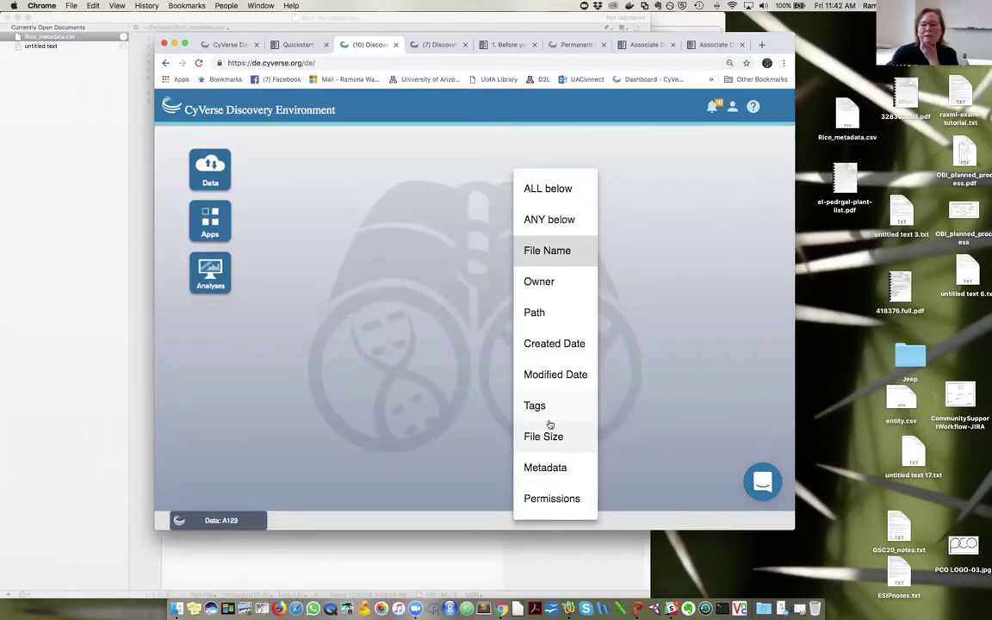
{"action": "left_click", "coordinate": [548, 470]}
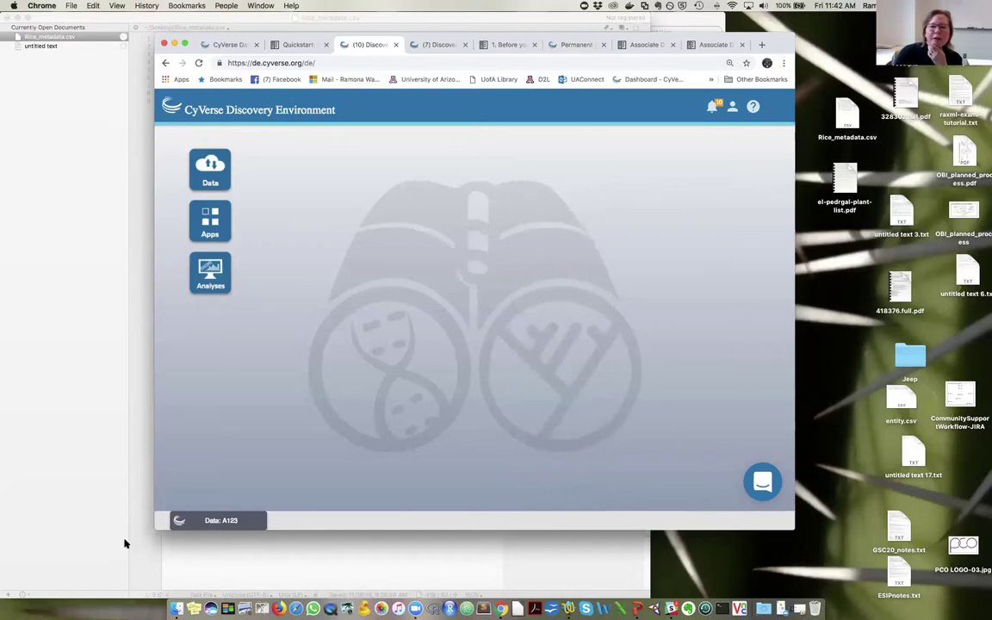
{"action": "left_click", "coordinate": [221, 520]}
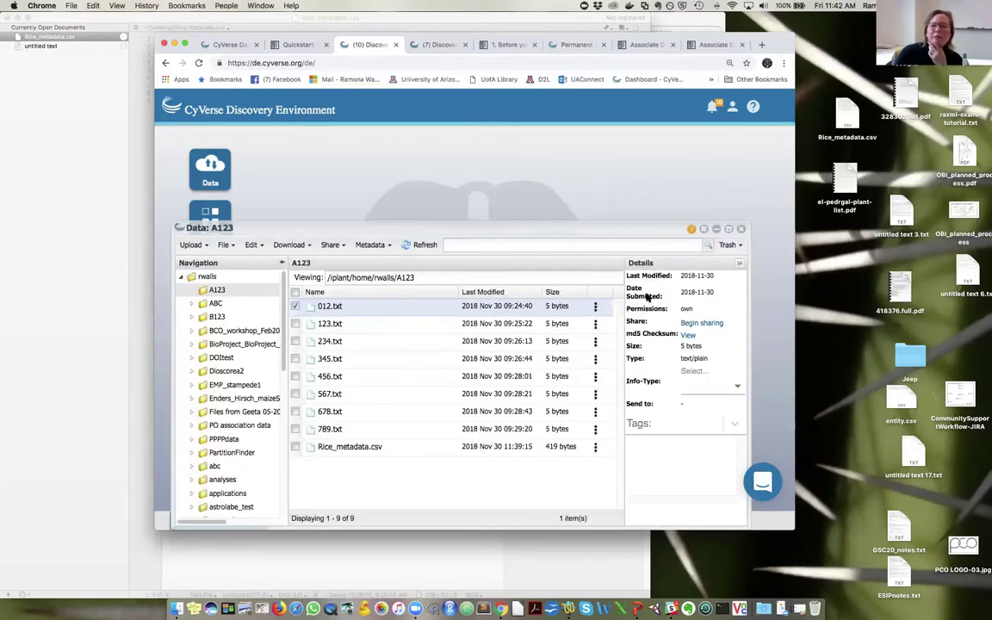
{"action": "left_click", "coordinate": [595, 307]}
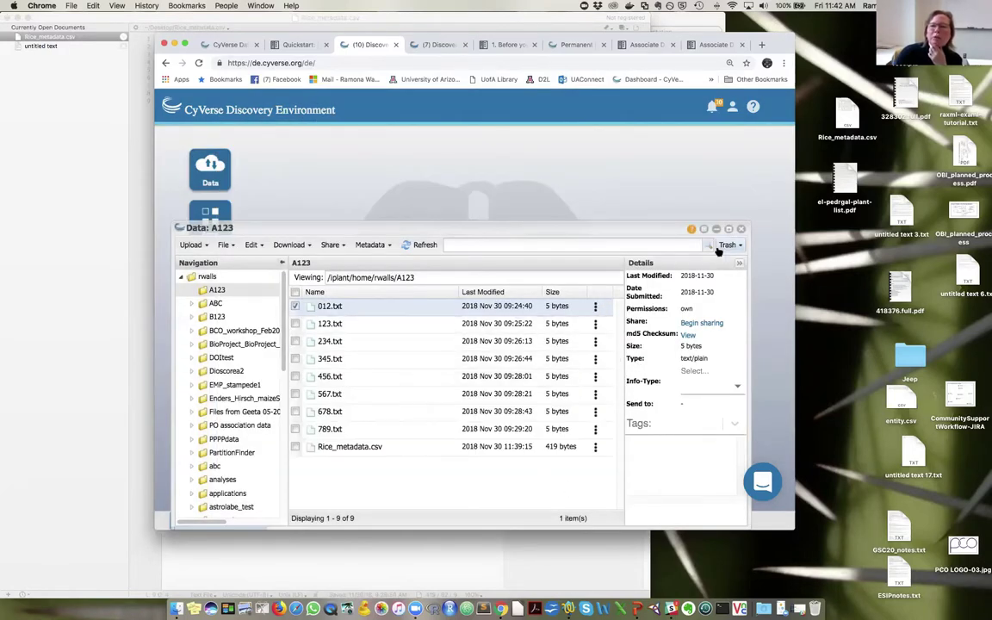
- Enter metadata attribute treatment with value cold and run the search
{"action": "left_click", "coordinate": [673, 243]}
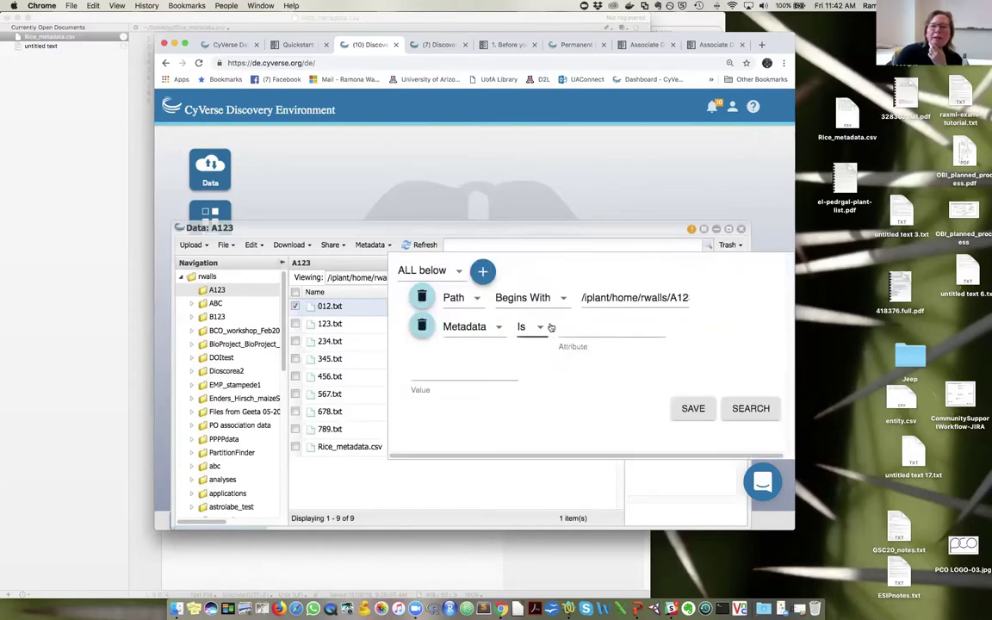
{"action": "left_click", "coordinate": [576, 332]}
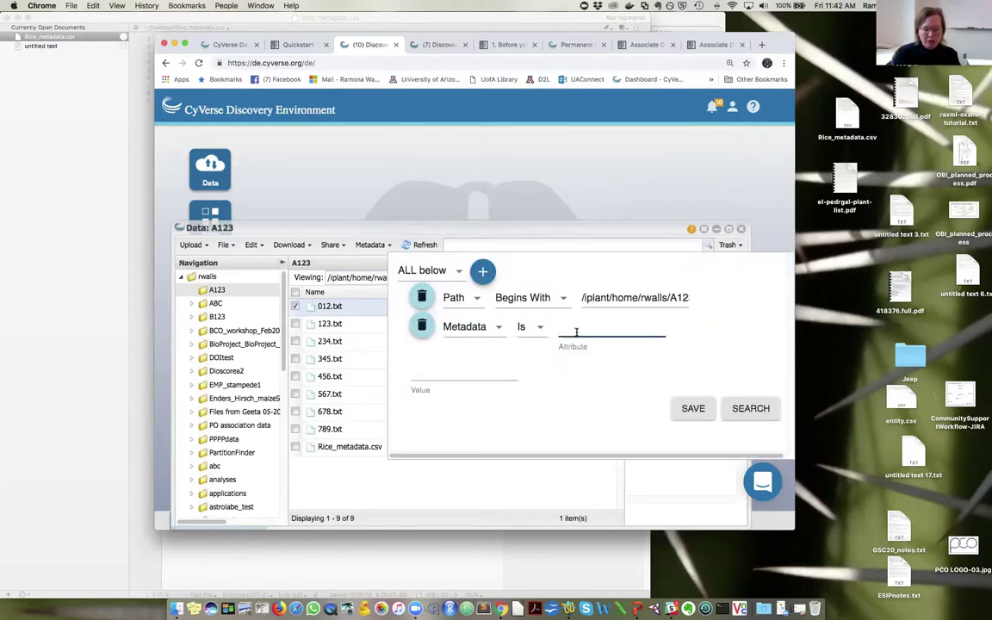
{"action": "type", "text": "treatment"}
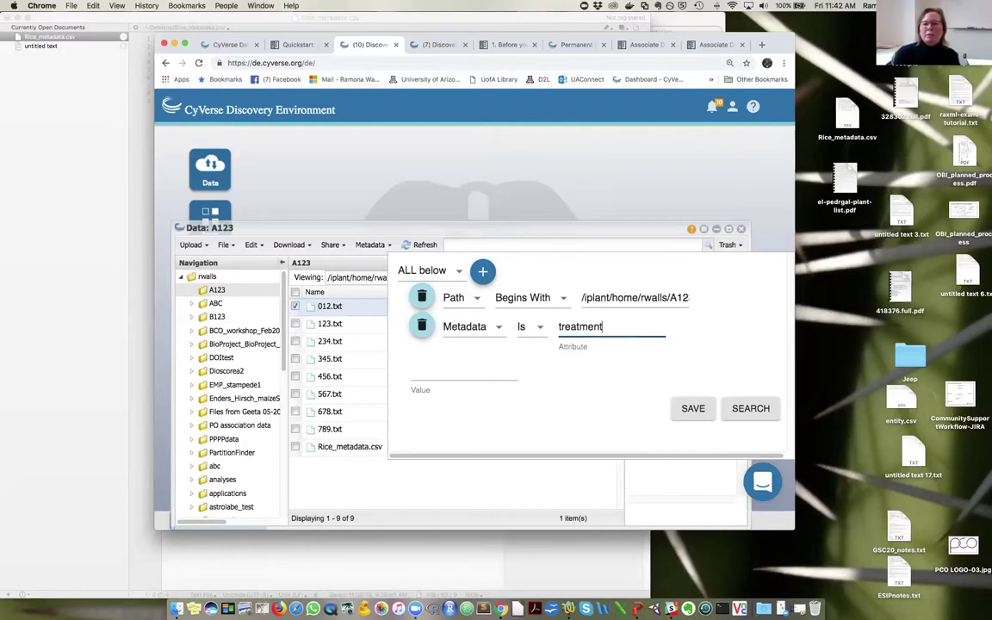
{"action": "left_click", "coordinate": [455, 370]}
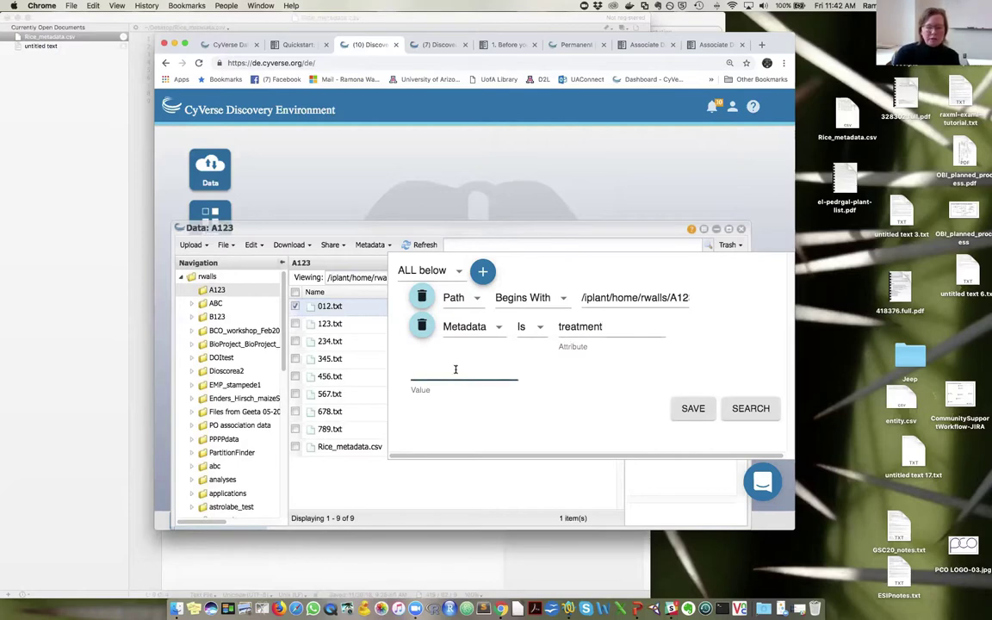
{"action": "type", "text": "cold"}
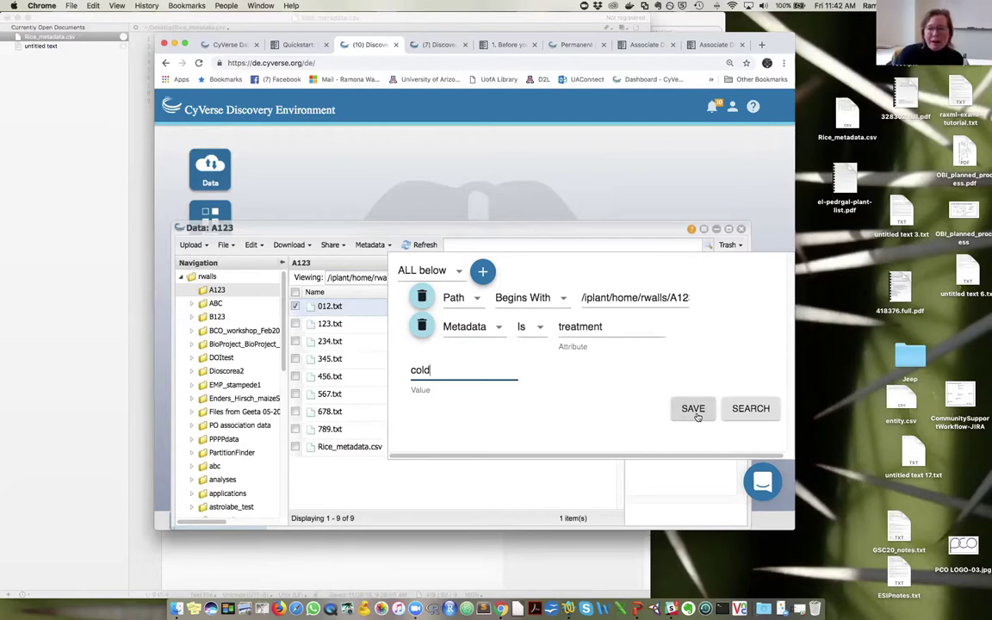
{"action": "left_click", "coordinate": [764, 408]}
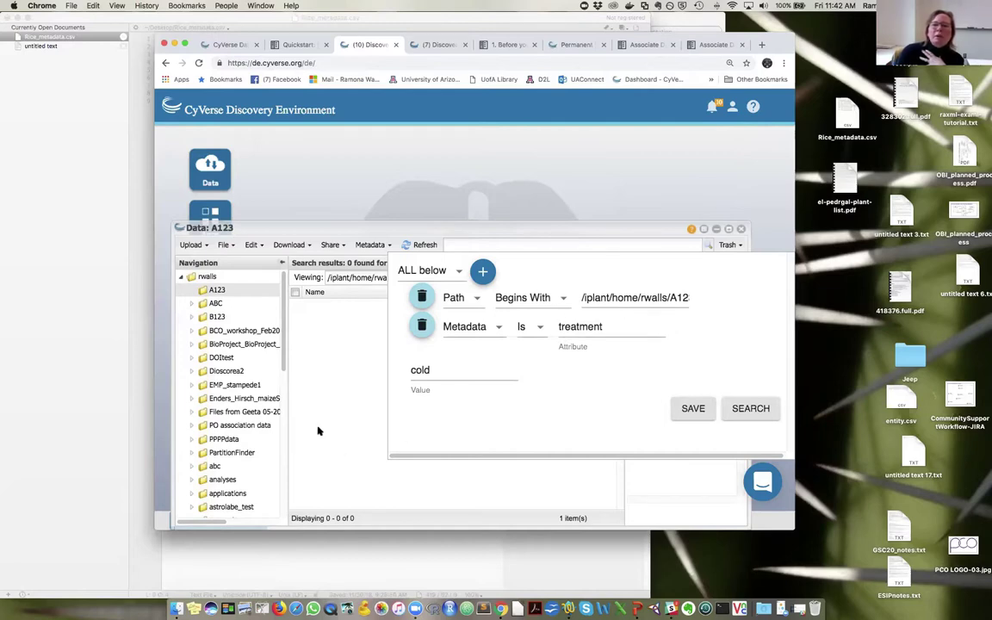
- Close the empty search results and bring Rice_metadata.csv up in TextWrangler
{"action": "left_click", "coordinate": [314, 348]}
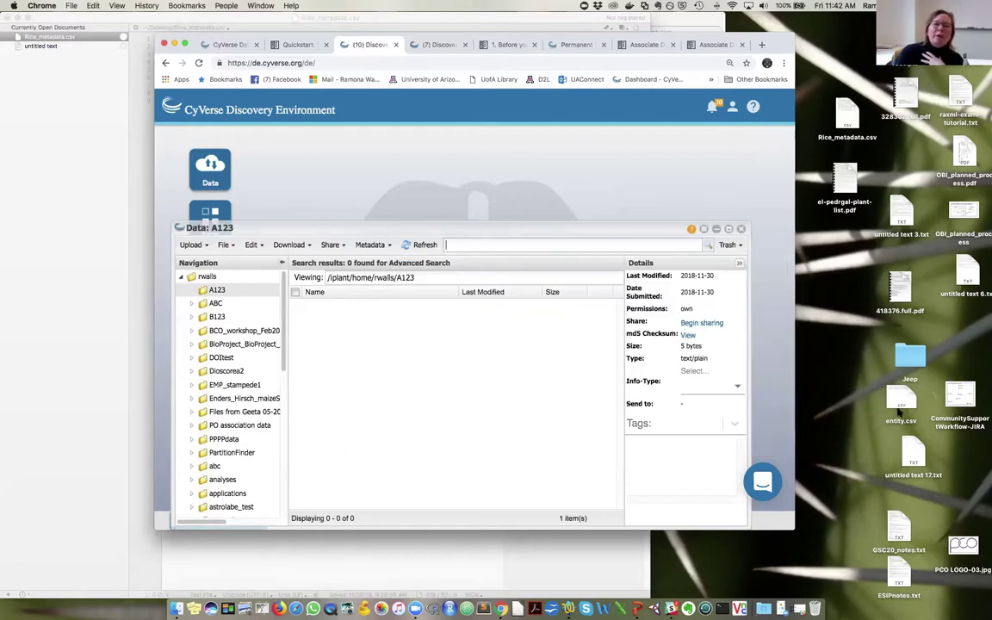
{"action": "left_click_drag", "start_coordinate": [623, 227], "coordinate": [641, 175]}
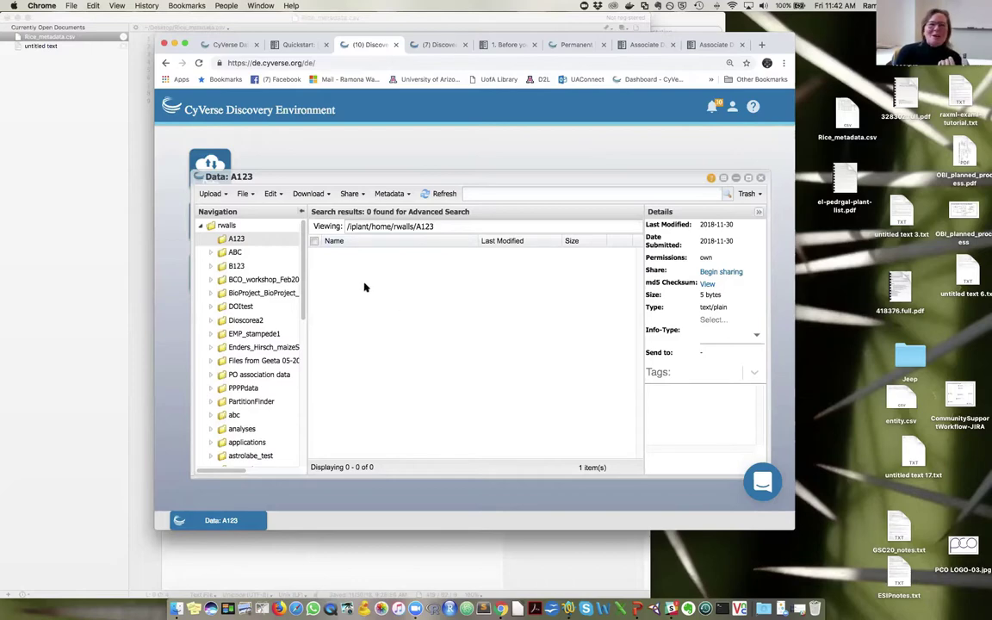
{"action": "left_click", "coordinate": [125, 90]}
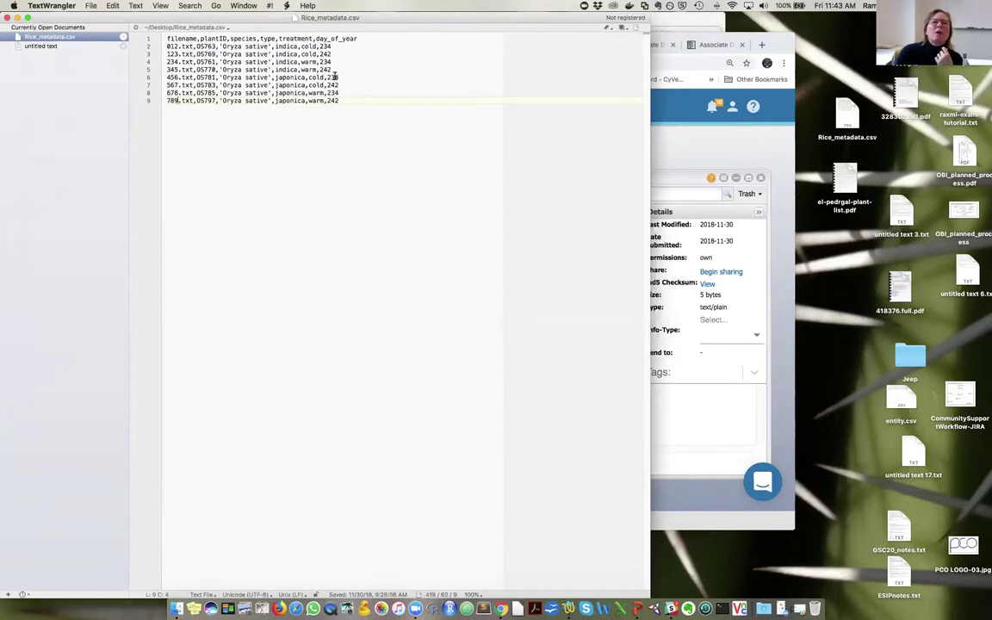
- Switch back to the CyVerse window, then show the Data management slide in PowerPoint
{"action": "left_click", "coordinate": [719, 416]}
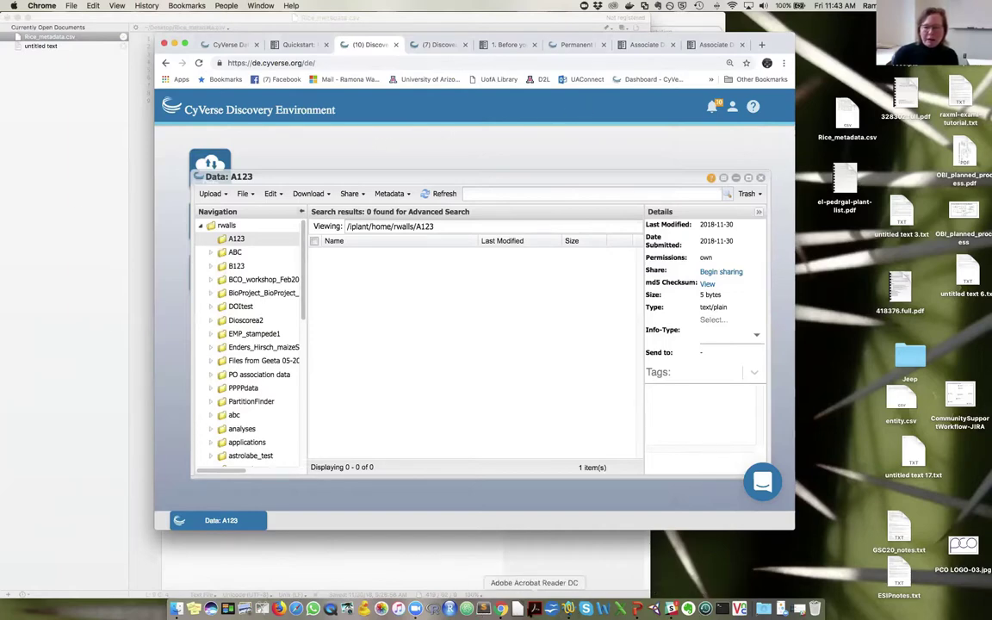
{"action": "left_click", "coordinate": [569, 609]}
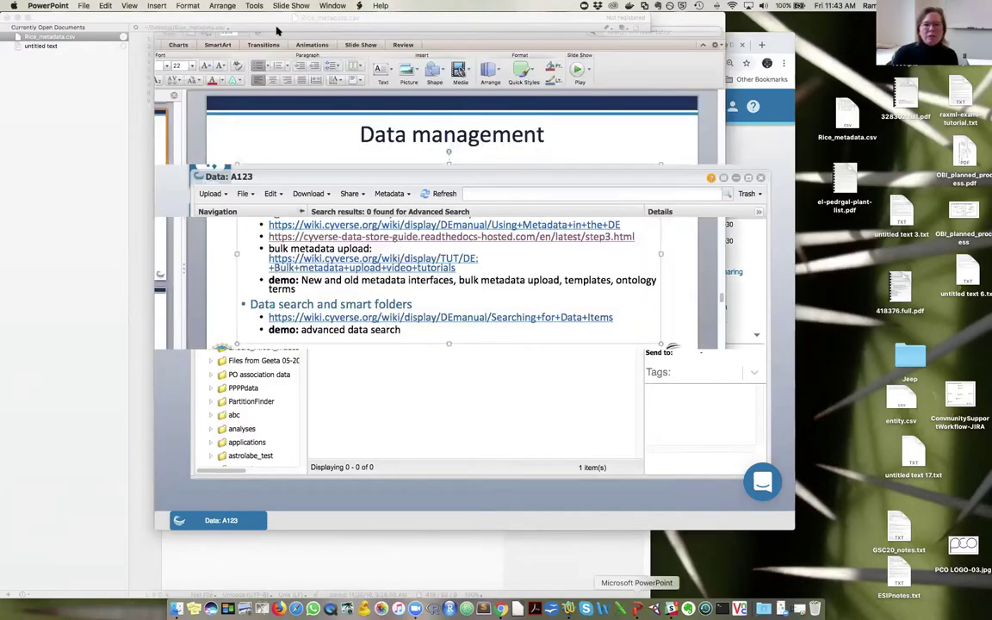